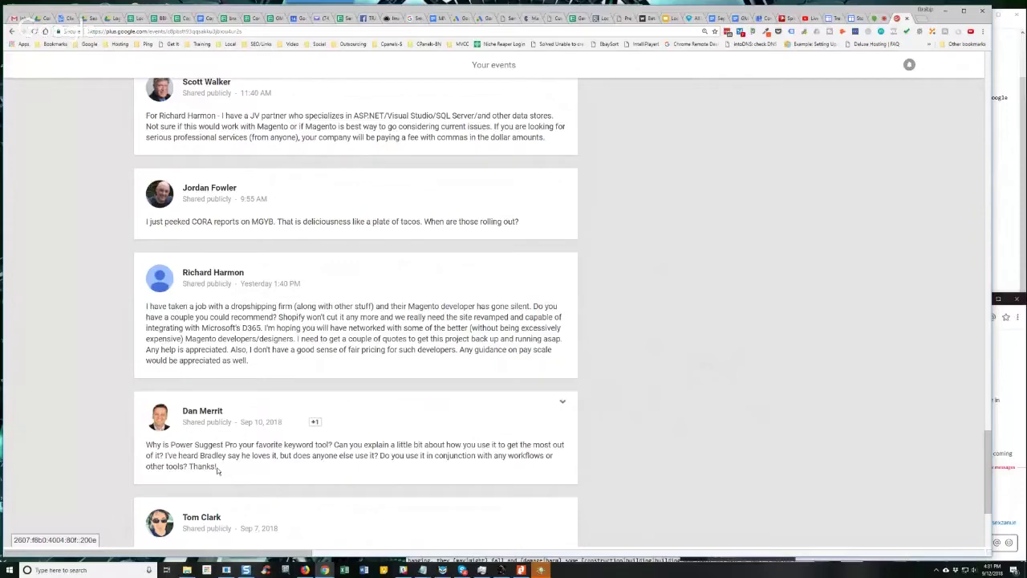
Open Google Trends in a new tab and explore 'tree service' for the United States over the past 12 months
{"action": "left_click", "coordinate": [919, 18]}
{"action": "left_click", "coordinate": [89, 43]}
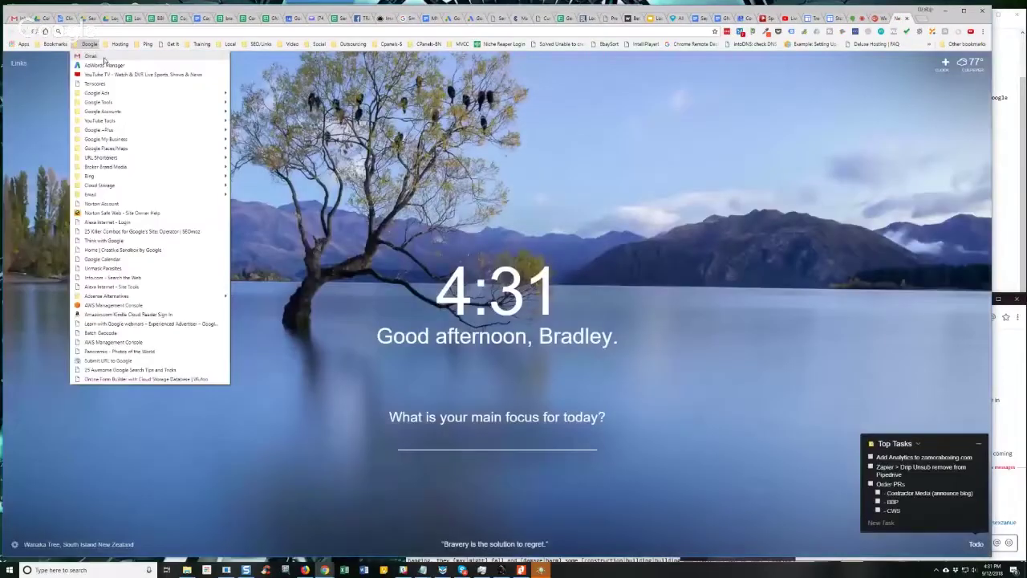
{"action": "mouse_move", "coordinate": [110, 102]}
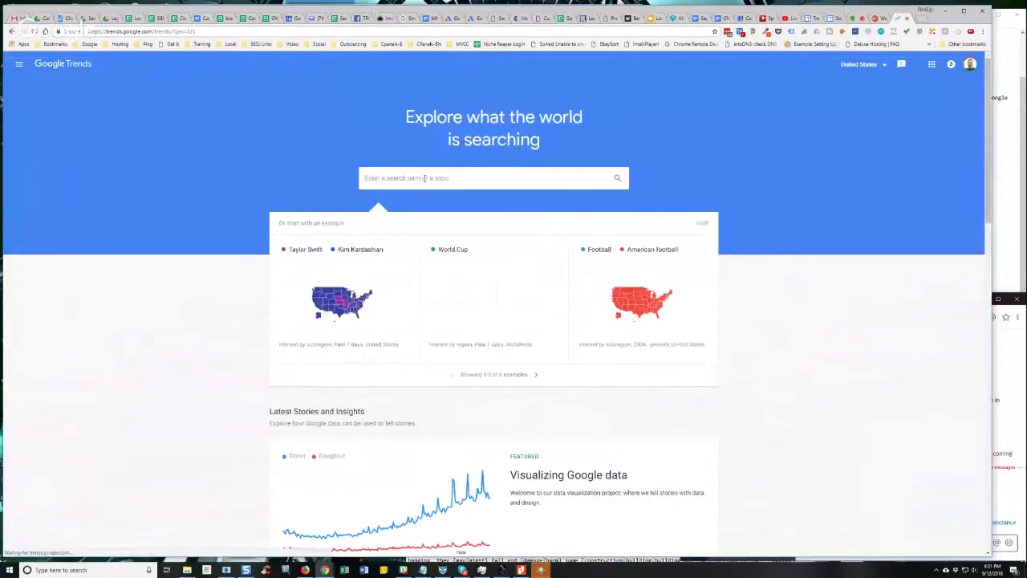
{"action": "left_click", "coordinate": [424, 178]}
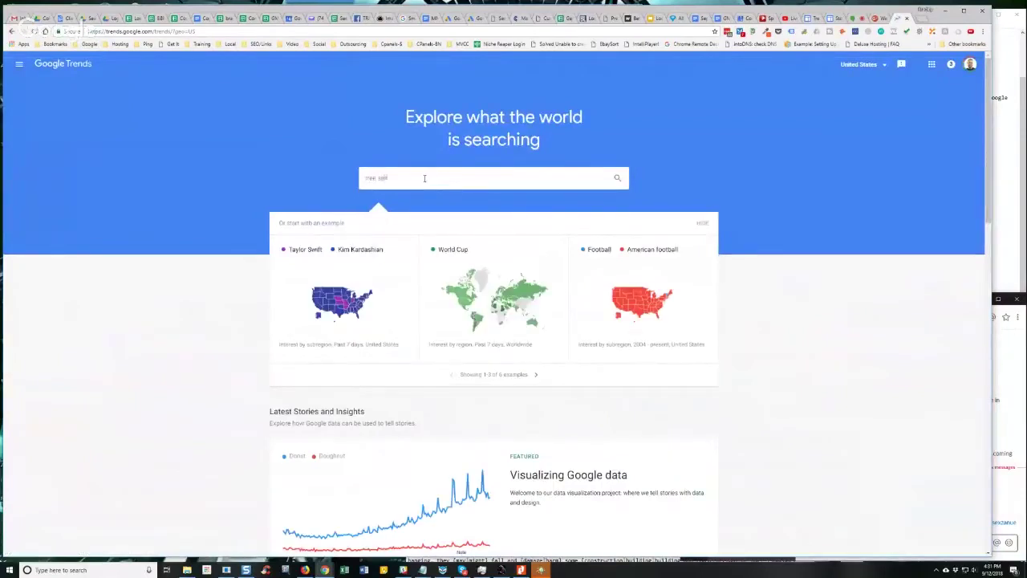
{"action": "type", "text": "tree service"}
{"action": "key", "text": "Return"}
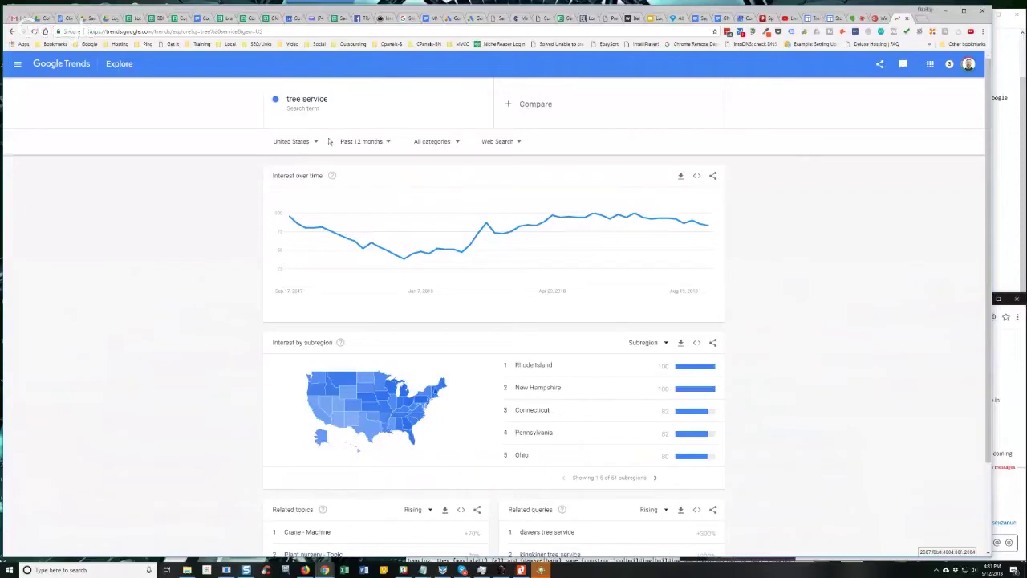
Narrow the tree service results to Virginia, with metro interest led by Harrisonburg VA
{"action": "left_click", "coordinate": [315, 142]}
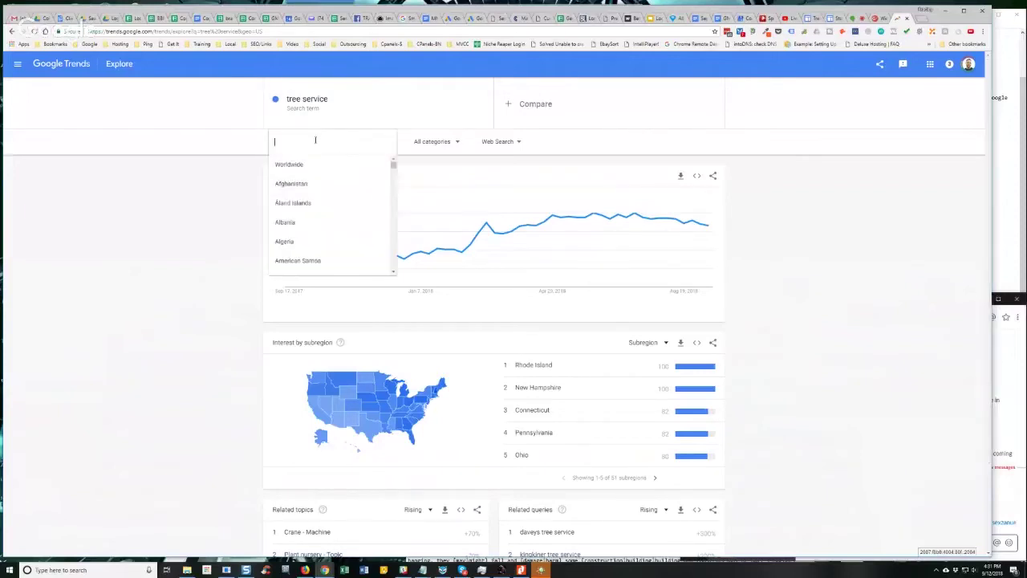
{"action": "left_click_drag", "start_coordinate": [392, 165], "coordinate": [394, 238]}
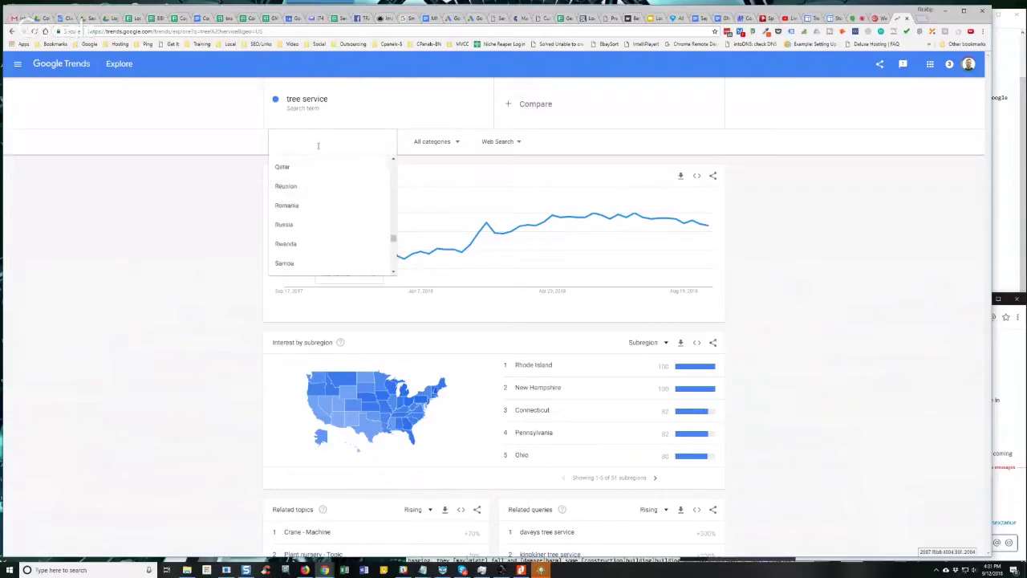
{"action": "type", "text": "Virgini"}
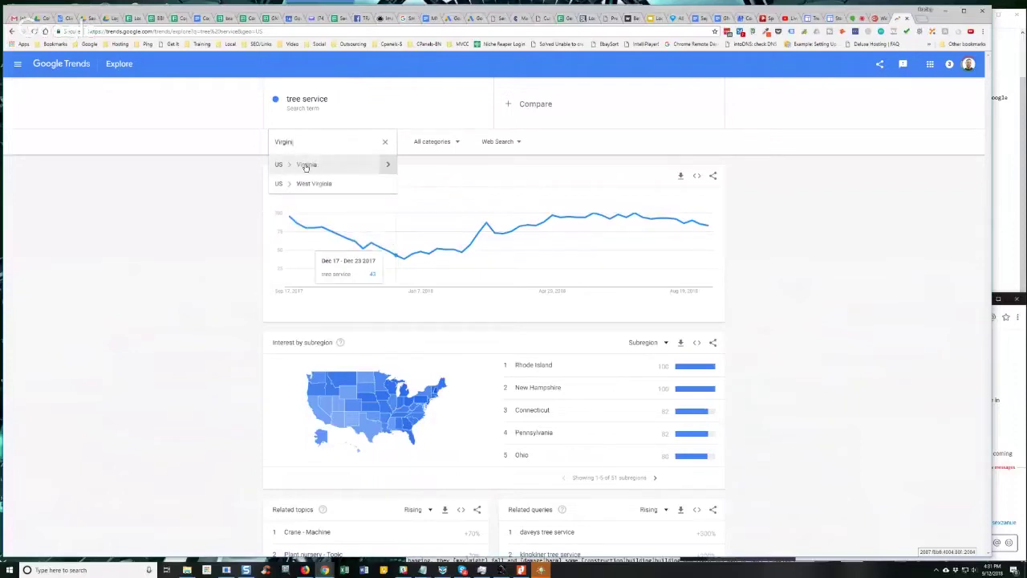
{"action": "left_click", "coordinate": [302, 164]}
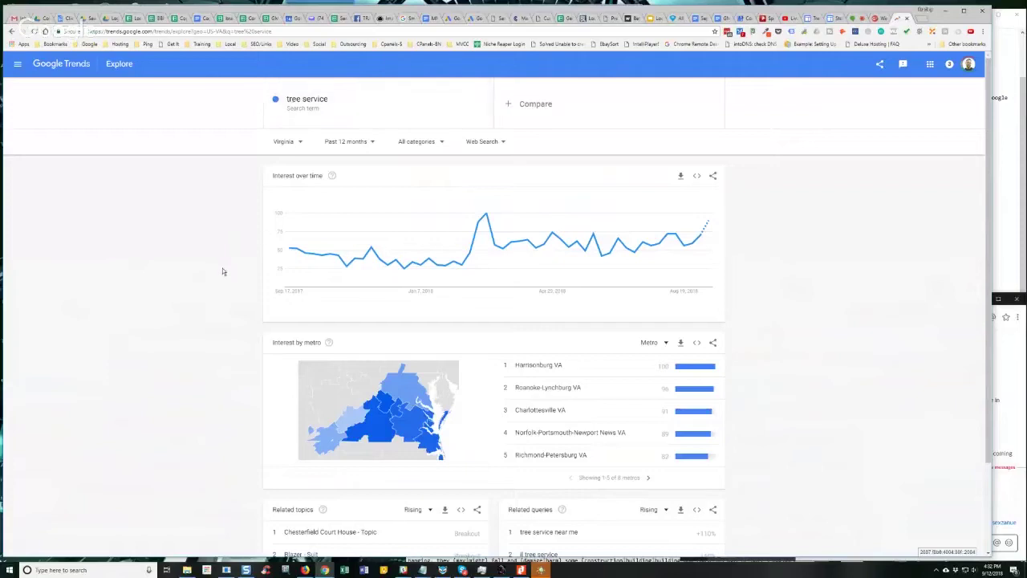
Rank Virginia's tree service related queries by Top, led by 'tree removal service'
{"action": "scroll", "coordinate": [851, 255], "scroll_direction": "down", "scroll_amount": 2}
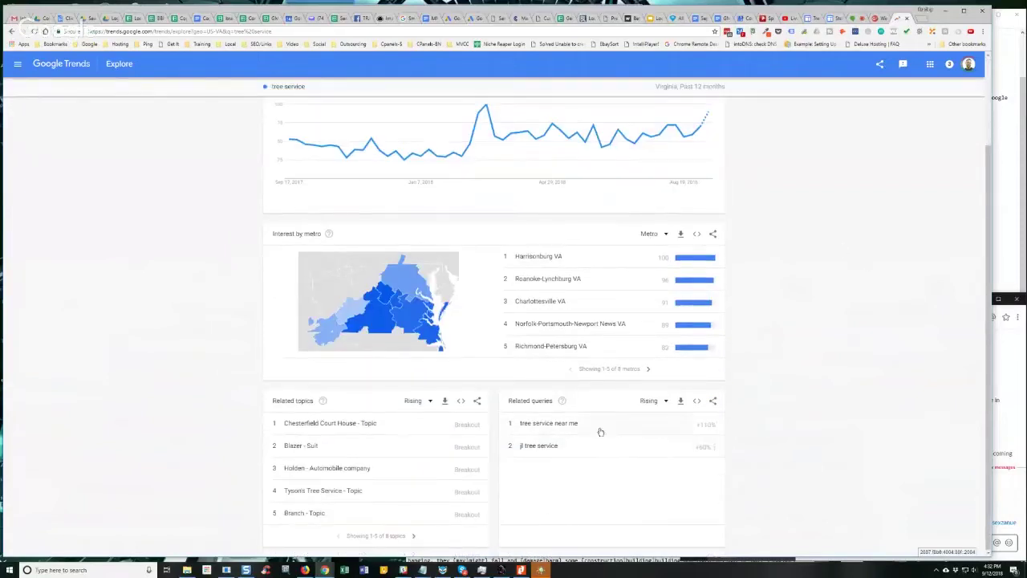
{"action": "scroll", "coordinate": [514, 385], "scroll_direction": "up", "scroll_amount": 3}
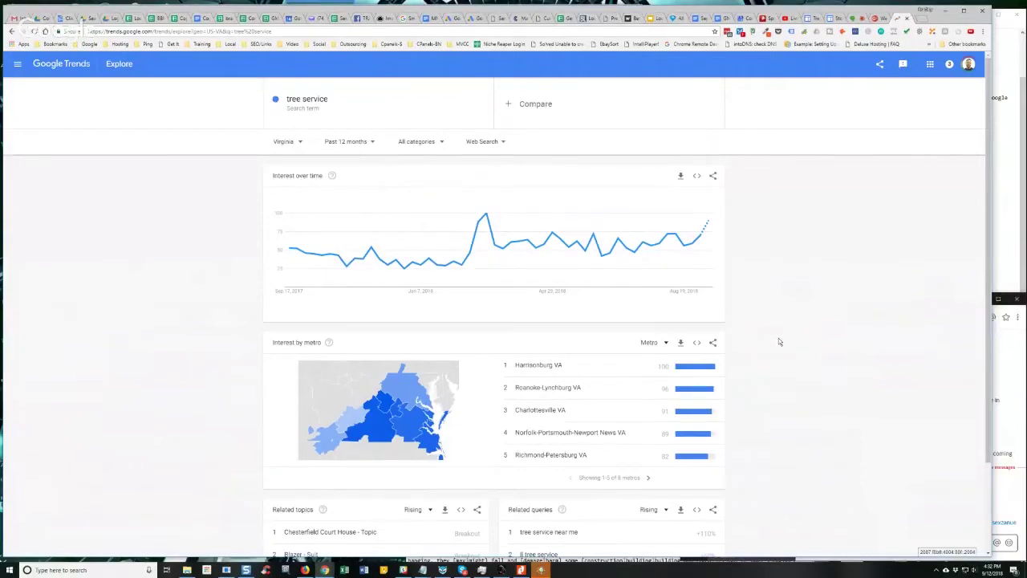
{"action": "scroll", "coordinate": [777, 339], "scroll_direction": "down", "scroll_amount": 2}
{"action": "left_click", "coordinate": [653, 424]}
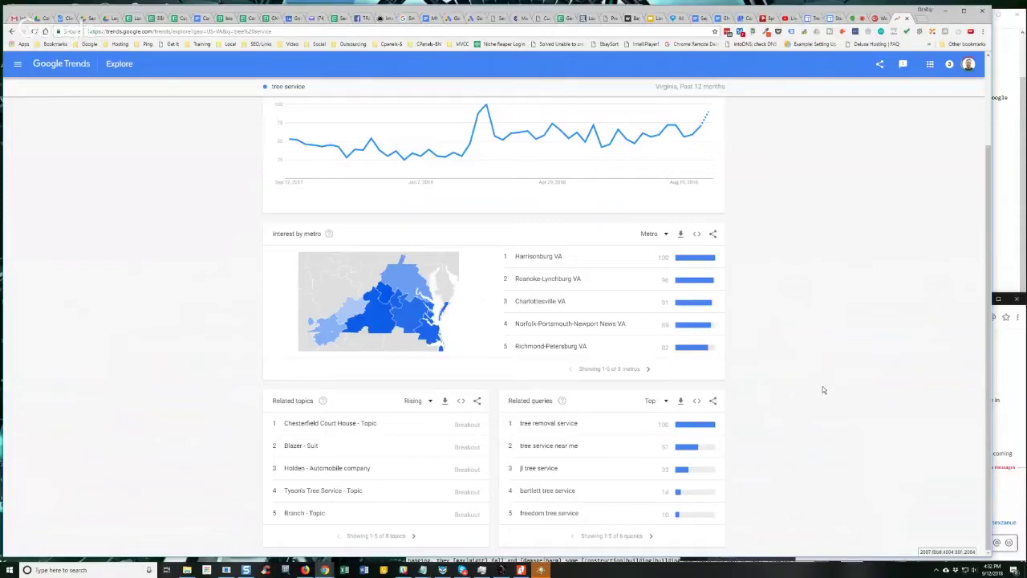
{"action": "left_click", "coordinate": [664, 402]}
{"action": "left_click", "coordinate": [652, 405]}
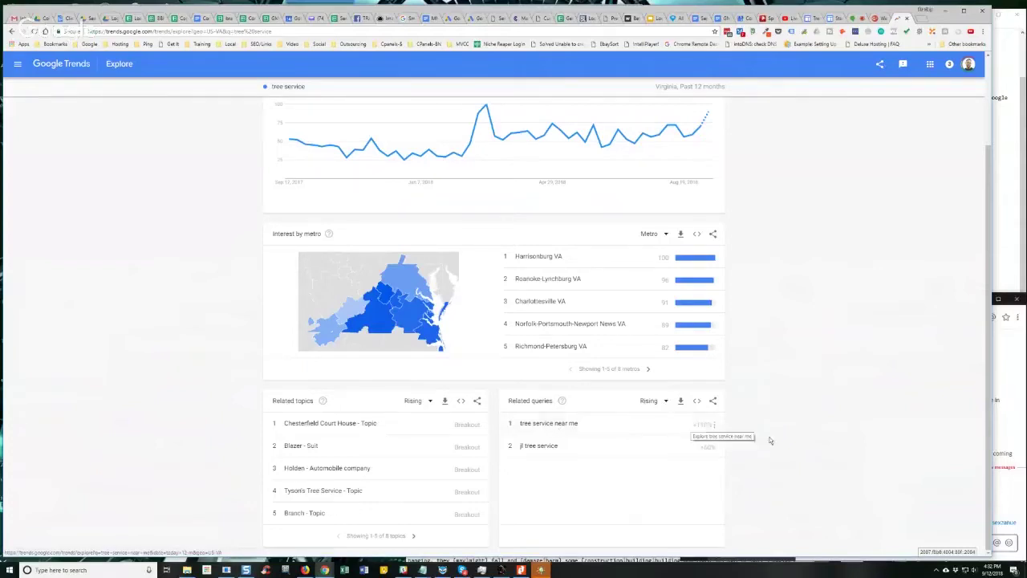
{"action": "left_click", "coordinate": [648, 400]}
{"action": "left_click", "coordinate": [642, 426]}
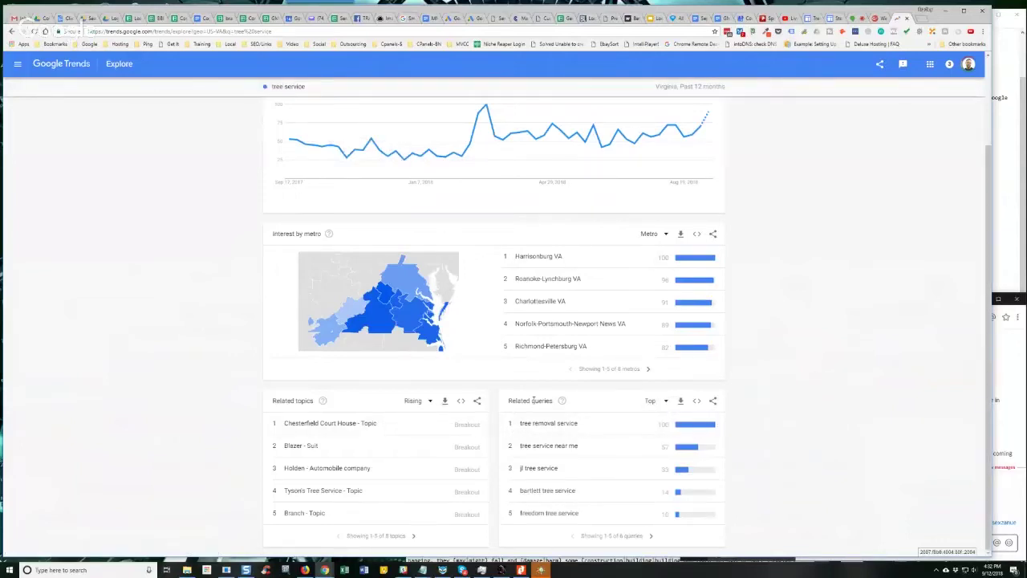
Scroll through the Virginia tree service results to review the related queries and metro breakdown
{"action": "scroll", "coordinate": [530, 400], "scroll_direction": "up", "scroll_amount": 3}
{"action": "scroll", "coordinate": [773, 285], "scroll_direction": "down", "scroll_amount": 2}
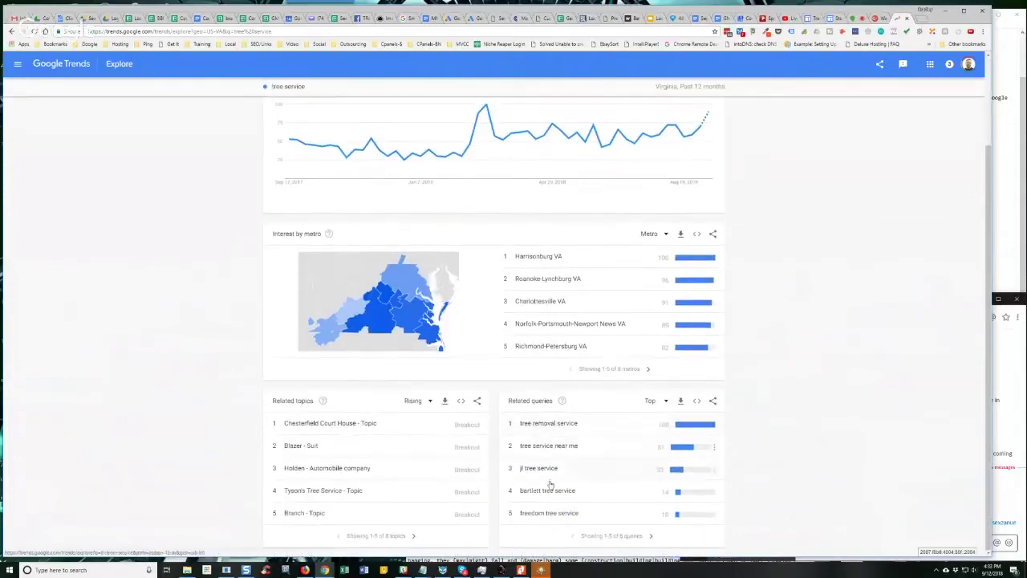
{"action": "scroll", "coordinate": [379, 189], "scroll_direction": "up", "scroll_amount": 2}
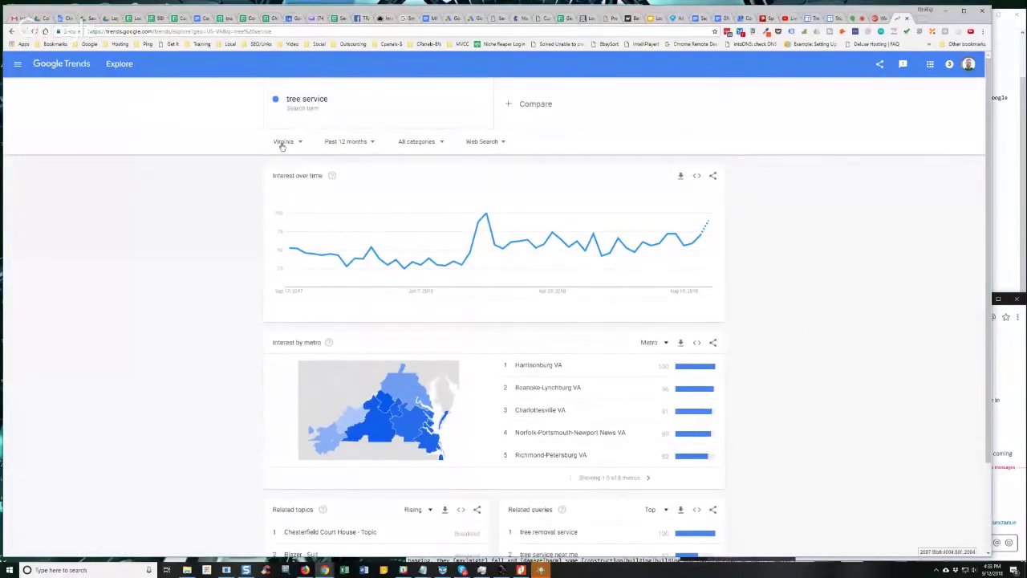
{"action": "scroll", "coordinate": [220, 255], "scroll_direction": "down", "scroll_amount": 2}
{"action": "scroll", "coordinate": [218, 267], "scroll_direction": "up", "scroll_amount": 1}
{"action": "scroll", "coordinate": [218, 267], "scroll_direction": "up", "scroll_amount": 1}
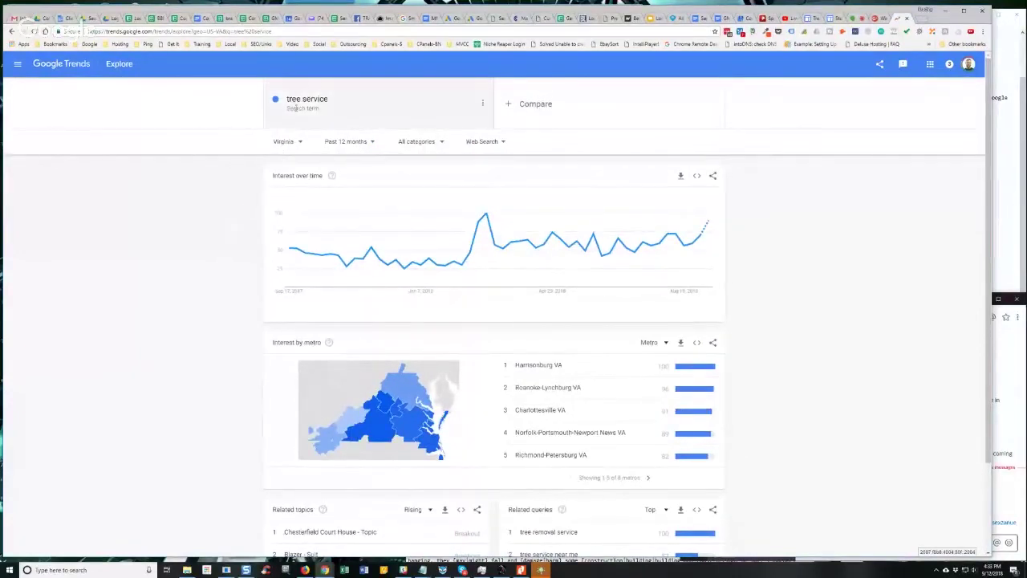
{"action": "scroll", "coordinate": [273, 171], "scroll_direction": "down", "scroll_amount": 2}
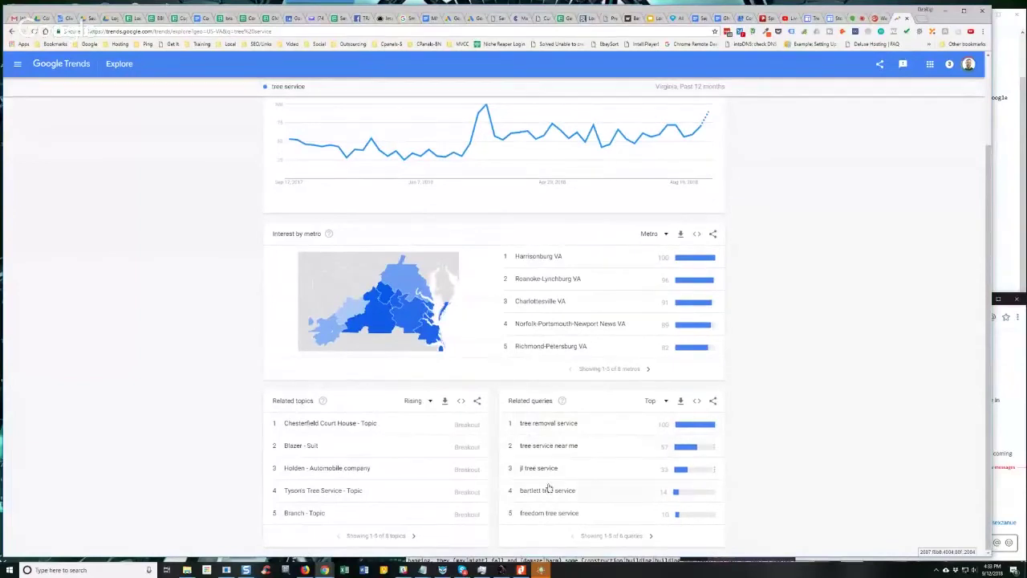
{"action": "scroll", "coordinate": [495, 425], "scroll_direction": "up", "scroll_amount": 2}
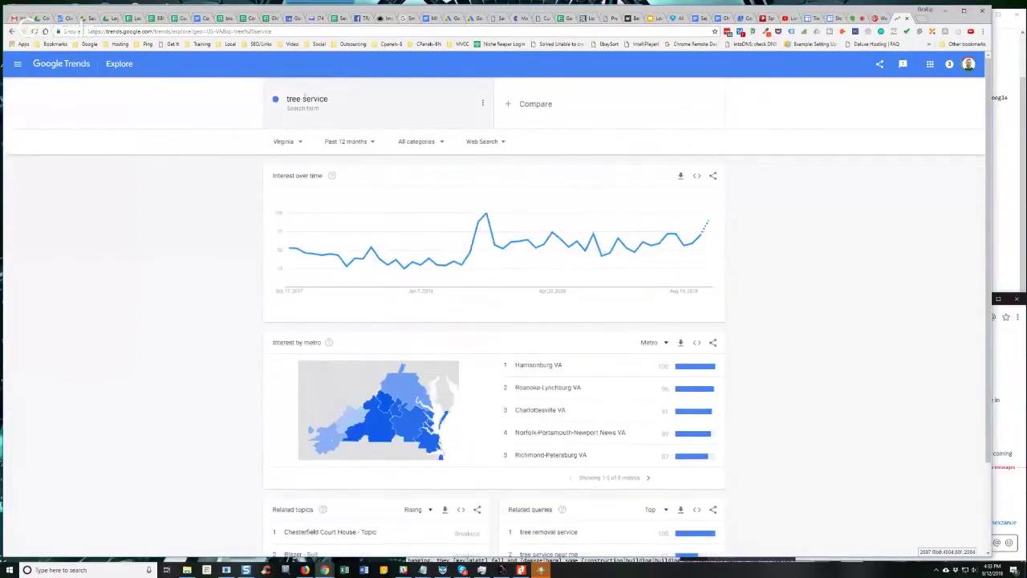
Add 'tree removal' as a comparison term and rank its related queries by Top
{"action": "left_click", "coordinate": [537, 97]}
{"action": "type", "text": "tree removal"}
{"action": "key", "text": "Return"}
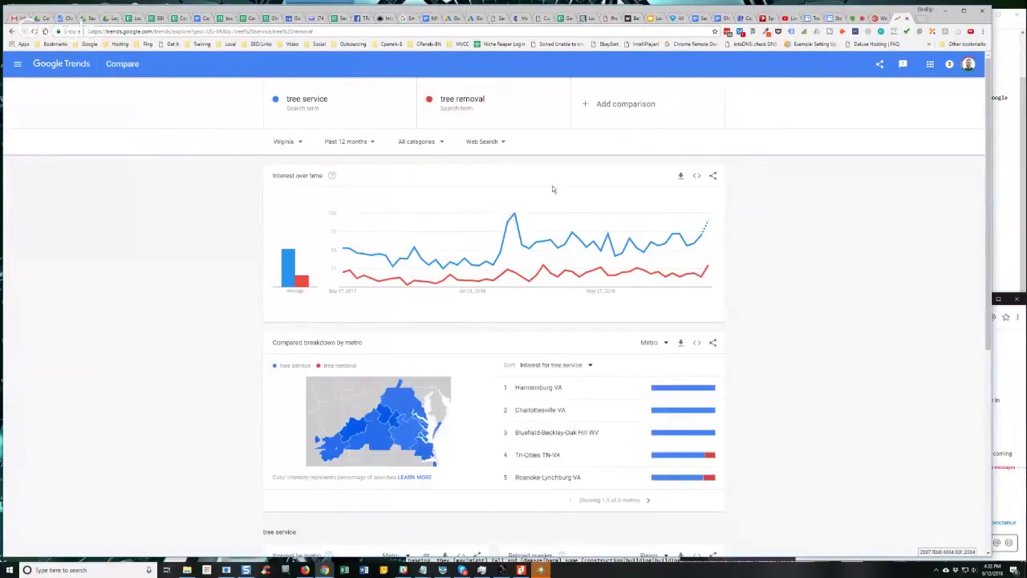
{"action": "scroll", "coordinate": [808, 325], "scroll_direction": "down", "scroll_amount": 1}
{"action": "scroll", "coordinate": [808, 324], "scroll_direction": "down", "scroll_amount": 4}
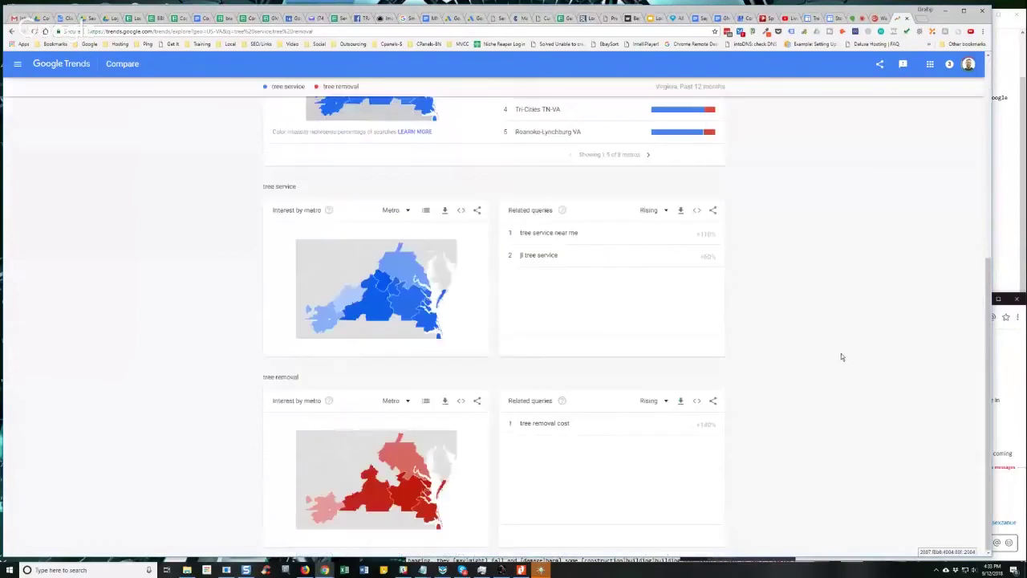
{"action": "left_click", "coordinate": [644, 403]}
{"action": "left_click", "coordinate": [642, 425]}
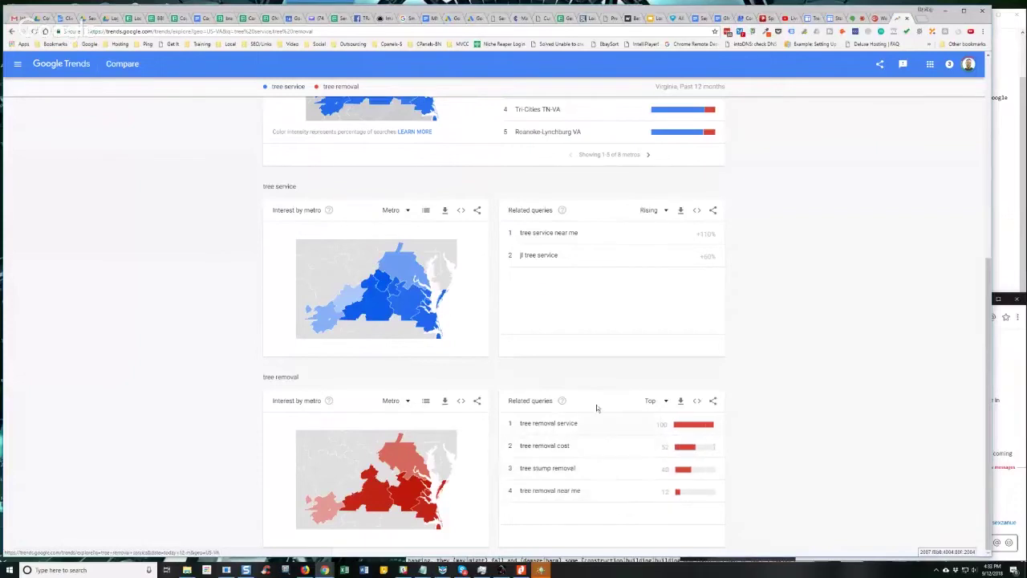
{"action": "scroll", "coordinate": [551, 486], "scroll_direction": "up", "scroll_amount": 5}
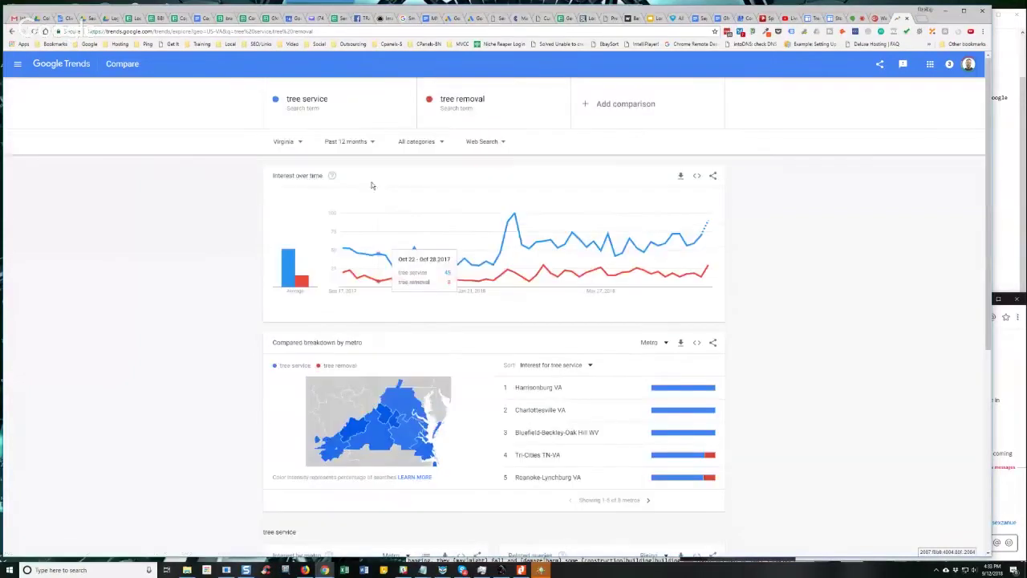
Widen the time range to Past 5 years and page through the Top tree removal queries
{"action": "left_click", "coordinate": [363, 142]}
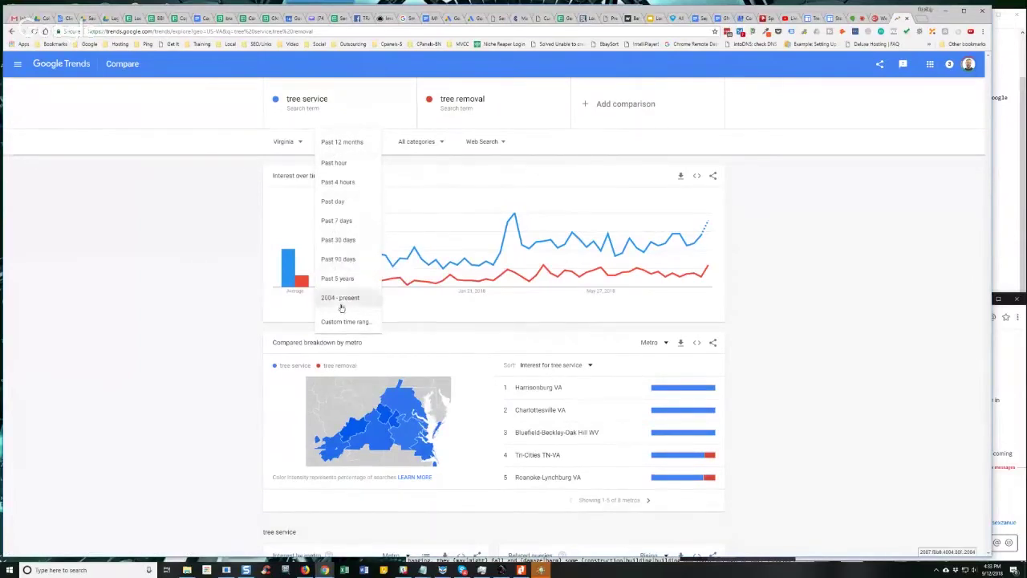
{"action": "left_click", "coordinate": [337, 278]}
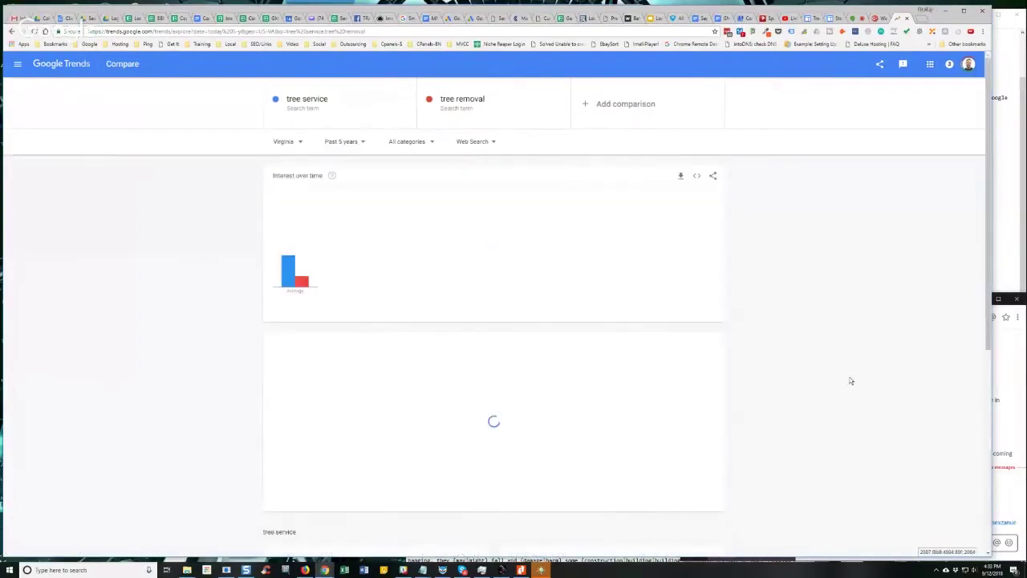
{"action": "scroll", "coordinate": [923, 295], "scroll_direction": "down", "scroll_amount": 4}
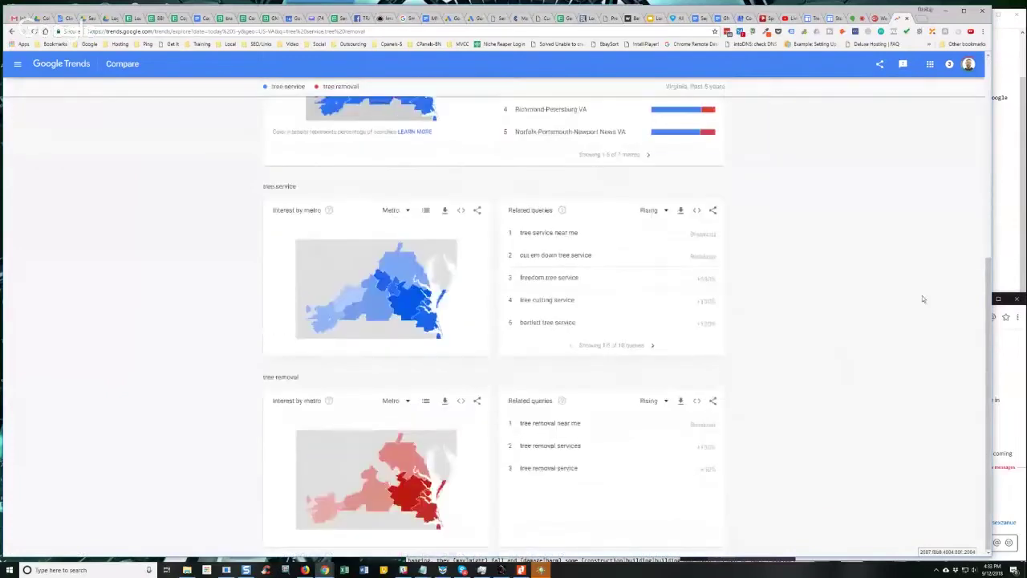
{"action": "left_click", "coordinate": [651, 401]}
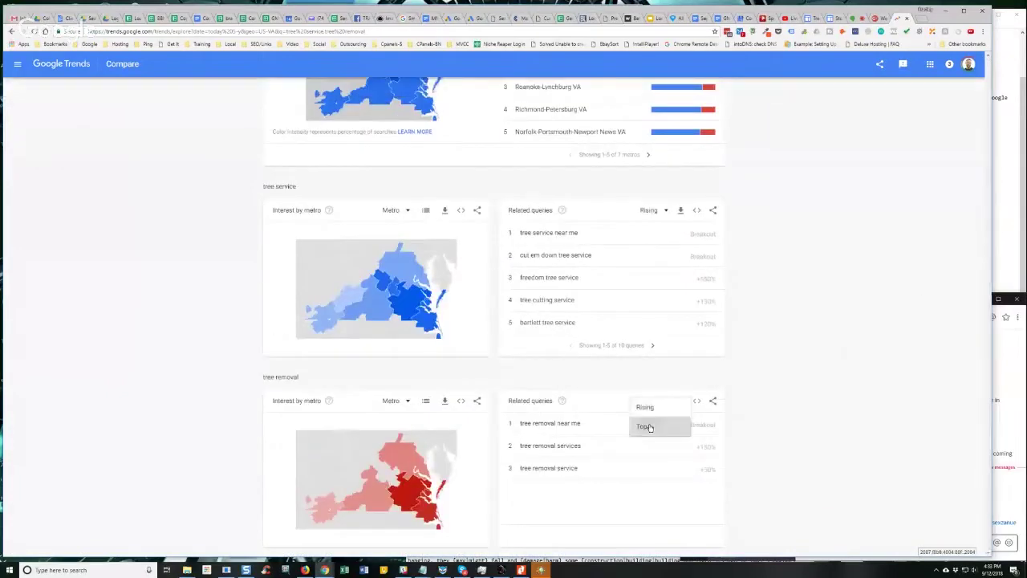
{"action": "left_click", "coordinate": [646, 425]}
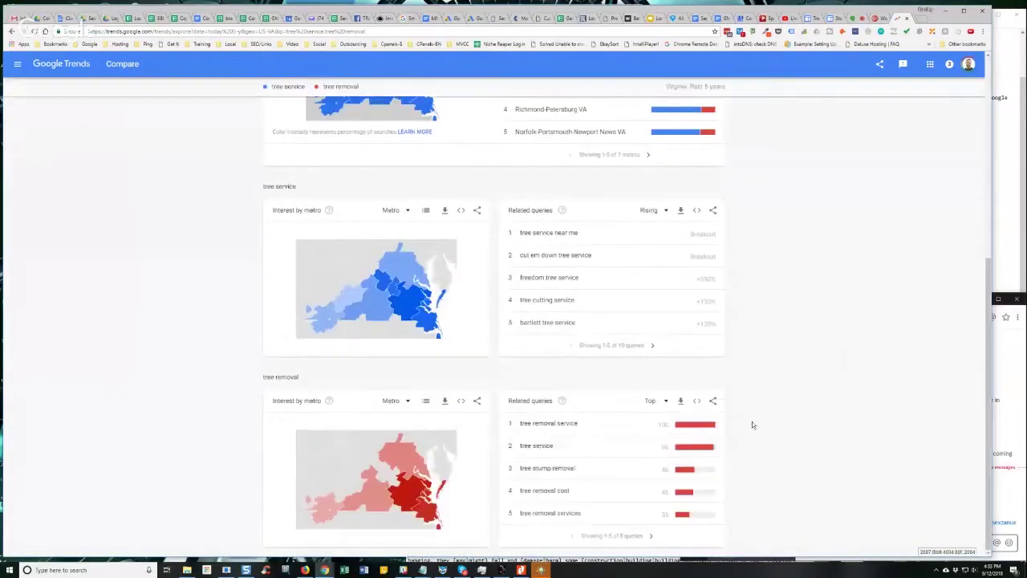
{"action": "left_click", "coordinate": [650, 535]}
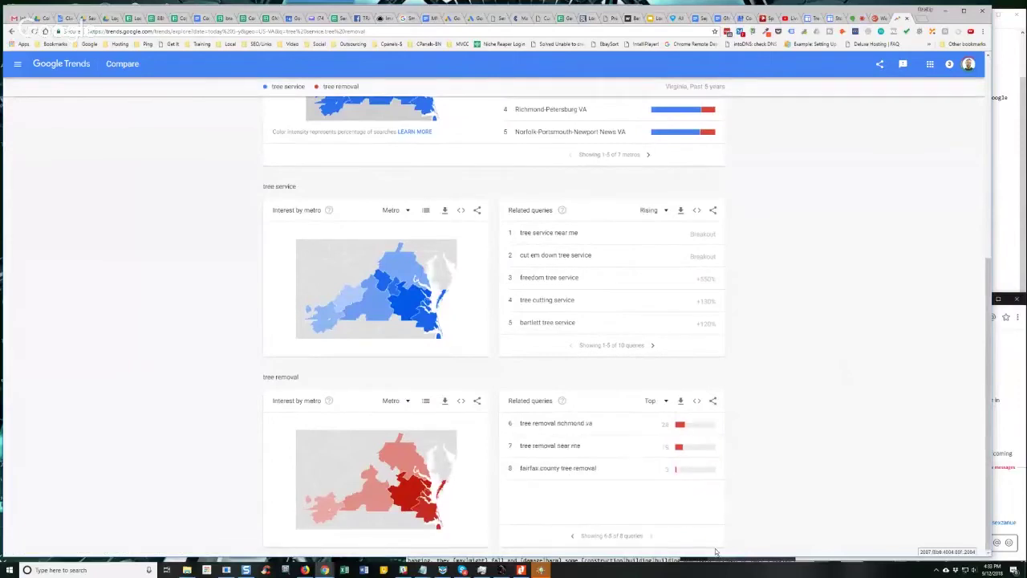
{"action": "left_click", "coordinate": [572, 535]}
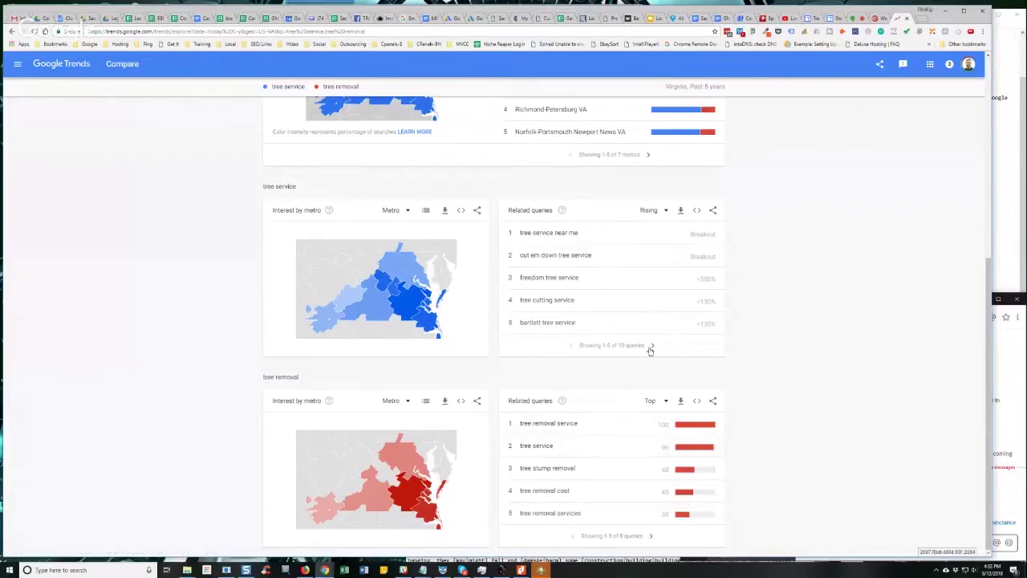
Rank tree service related queries by Top and page through to the last one
{"action": "left_click", "coordinate": [660, 210]}
{"action": "left_click", "coordinate": [644, 235]}
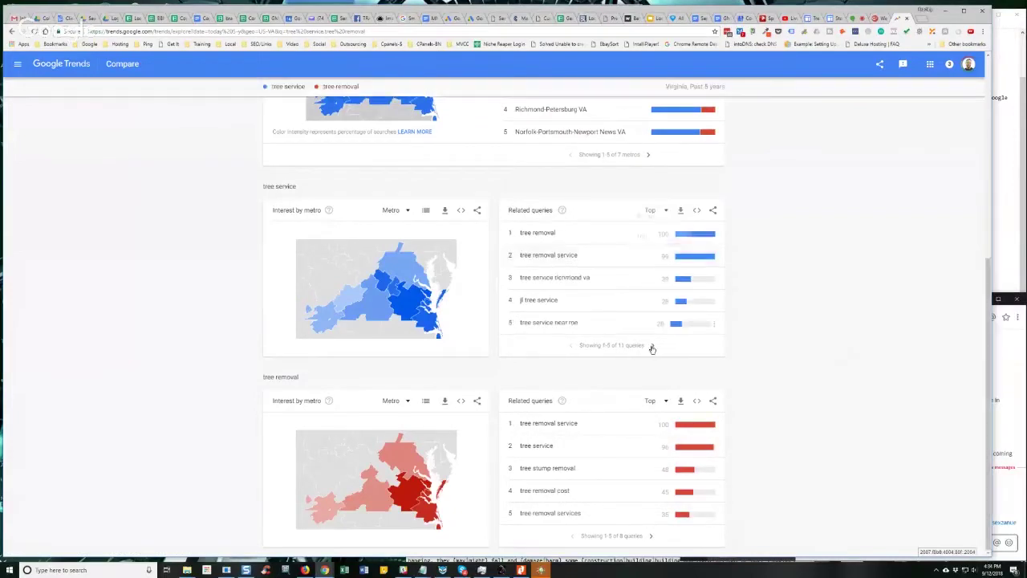
{"action": "left_click", "coordinate": [652, 346]}
{"action": "left_click", "coordinate": [650, 347]}
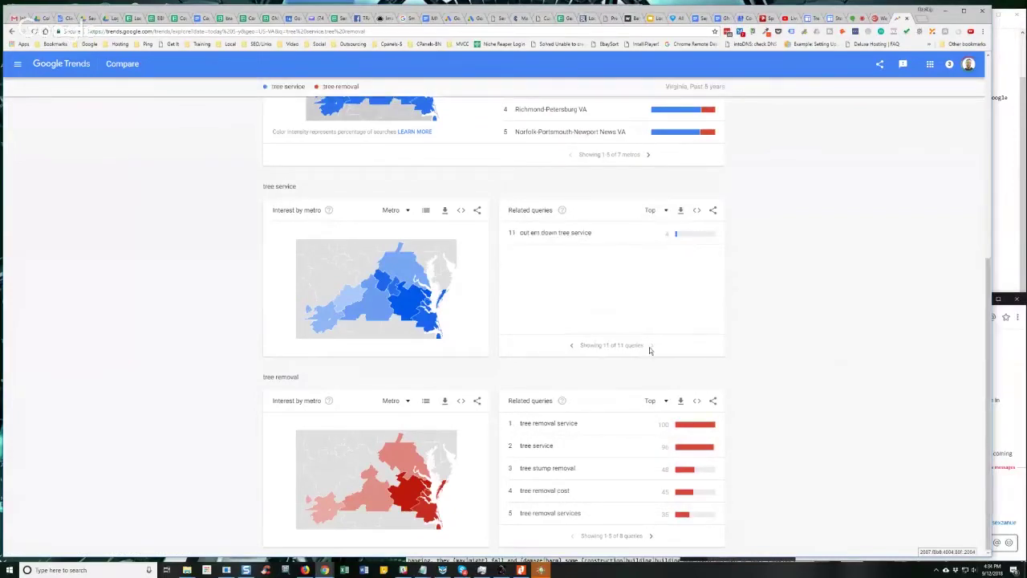
{"action": "scroll", "coordinate": [776, 375], "scroll_direction": "up", "scroll_amount": 2}
Extend the comparison to 2004 - present and page through the Top tree removal related queries
{"action": "scroll", "coordinate": [800, 376], "scroll_direction": "up", "scroll_amount": 2}
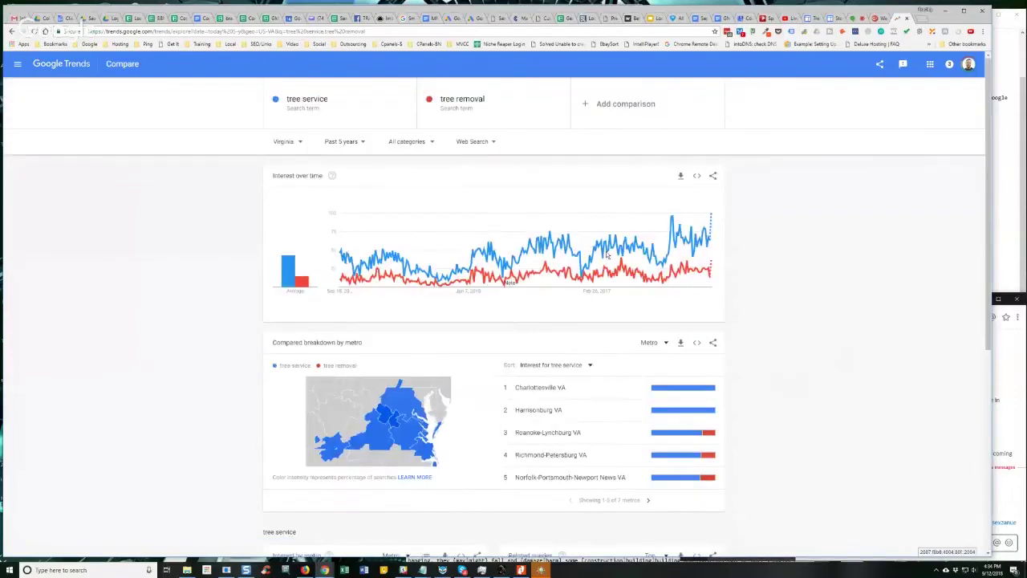
{"action": "left_click", "coordinate": [337, 141]}
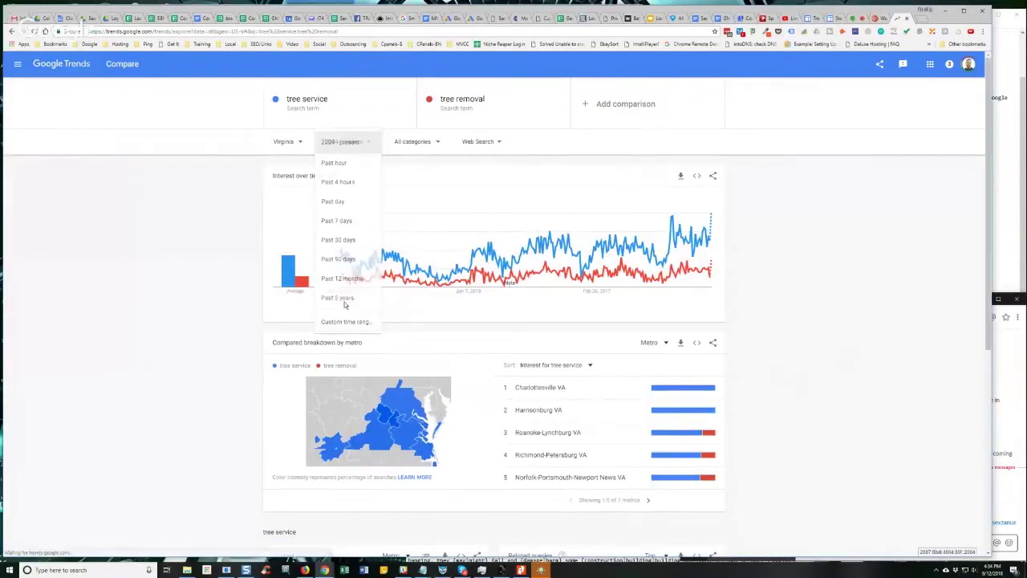
{"action": "left_click", "coordinate": [342, 298]}
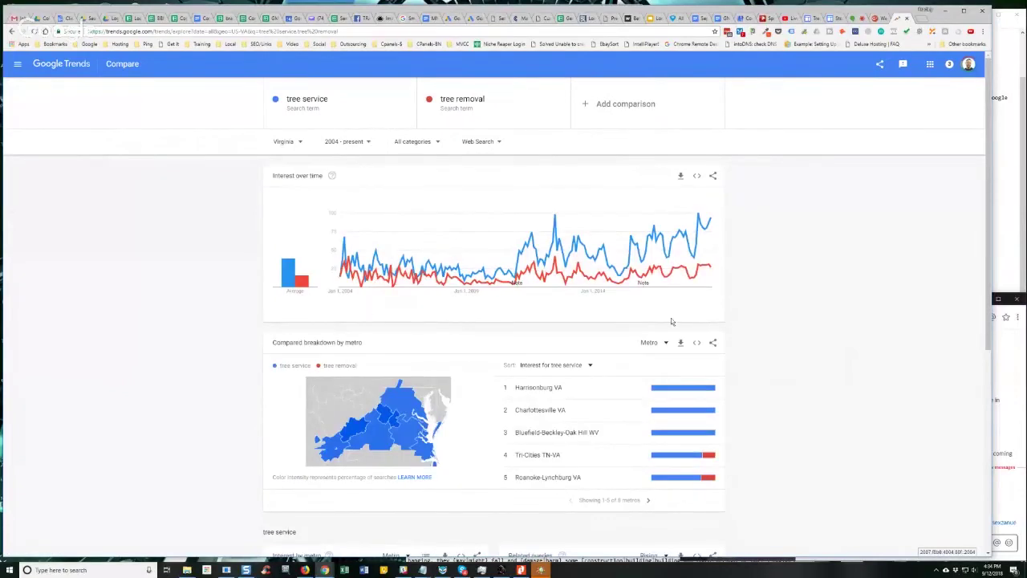
{"action": "scroll", "coordinate": [856, 327], "scroll_direction": "down", "scroll_amount": 5}
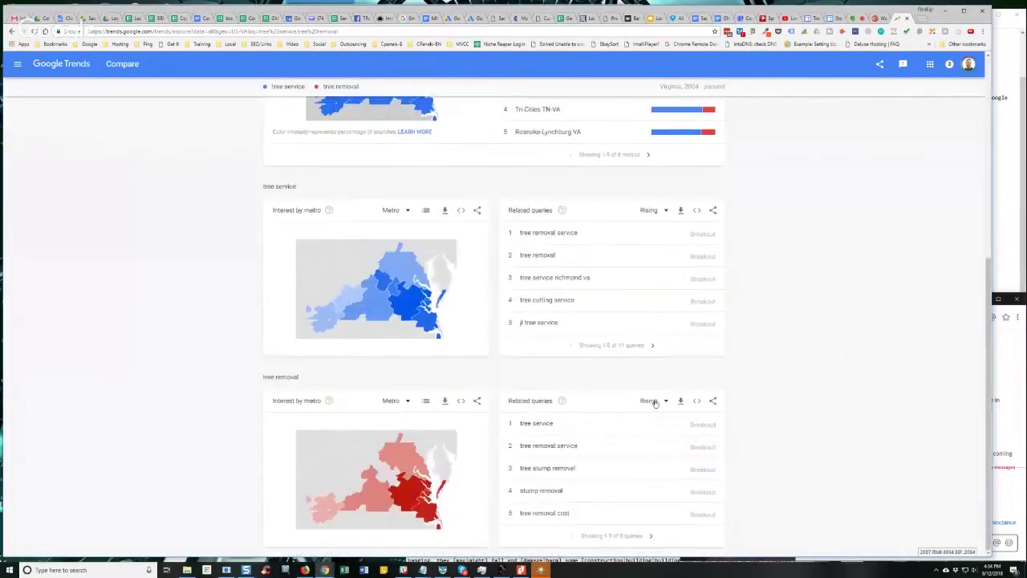
{"action": "left_click", "coordinate": [655, 402]}
{"action": "left_click", "coordinate": [643, 424]}
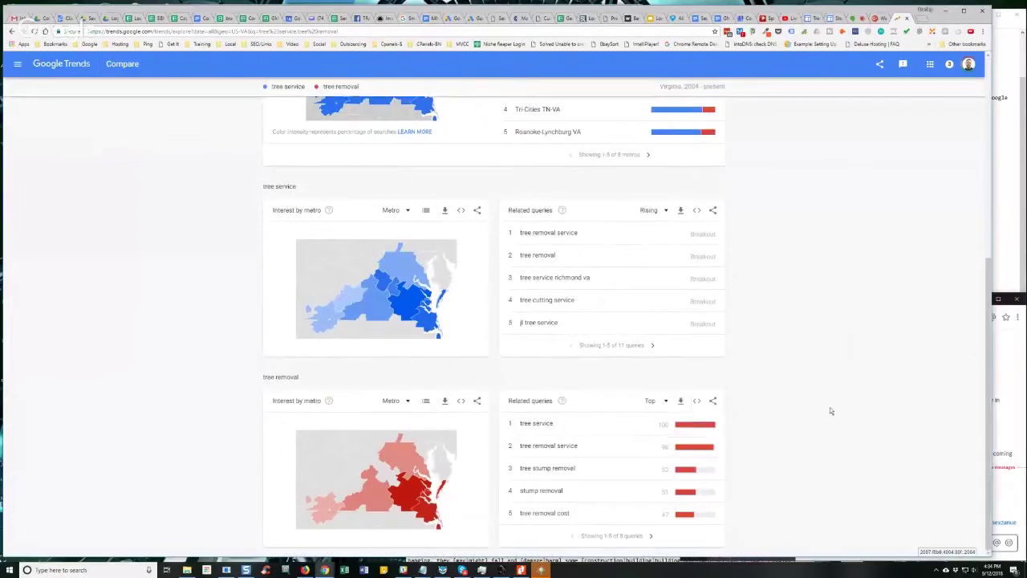
{"action": "left_click", "coordinate": [650, 535]}
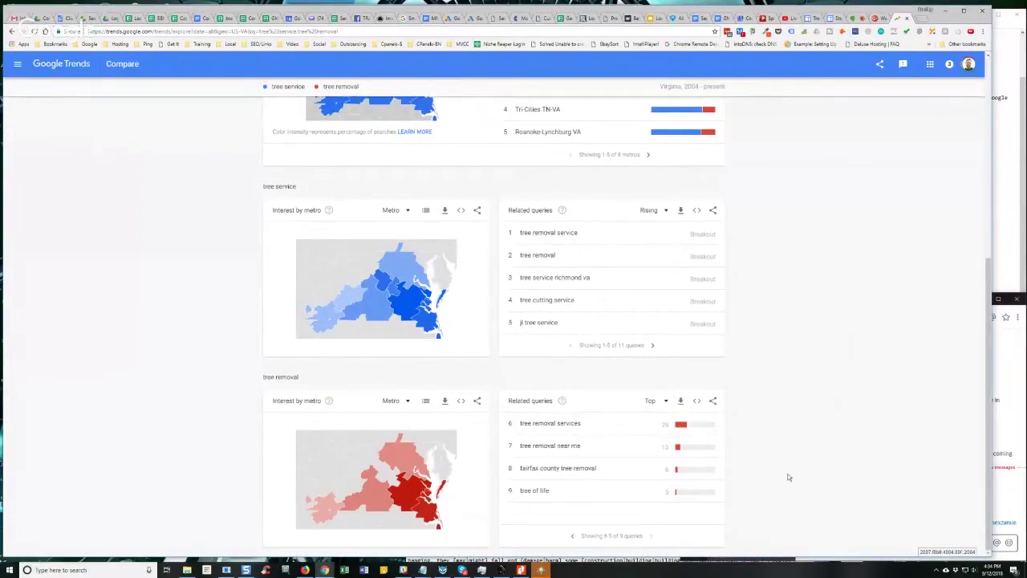
{"action": "scroll", "coordinate": [790, 474], "scroll_direction": "up", "scroll_amount": 4}
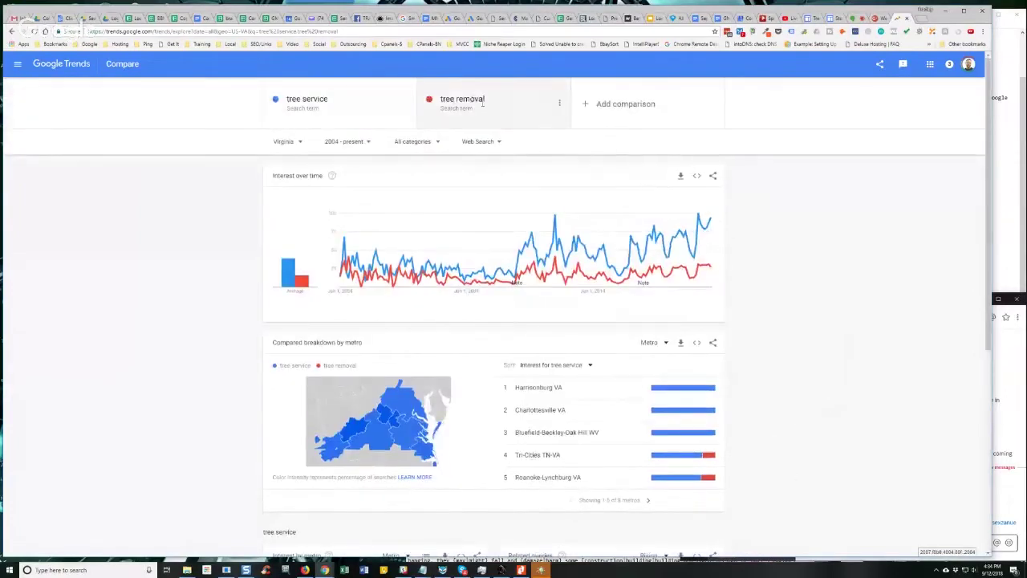
Narrow the location to Charlottesville VA and scroll through its results
{"action": "left_click", "coordinate": [298, 143]}
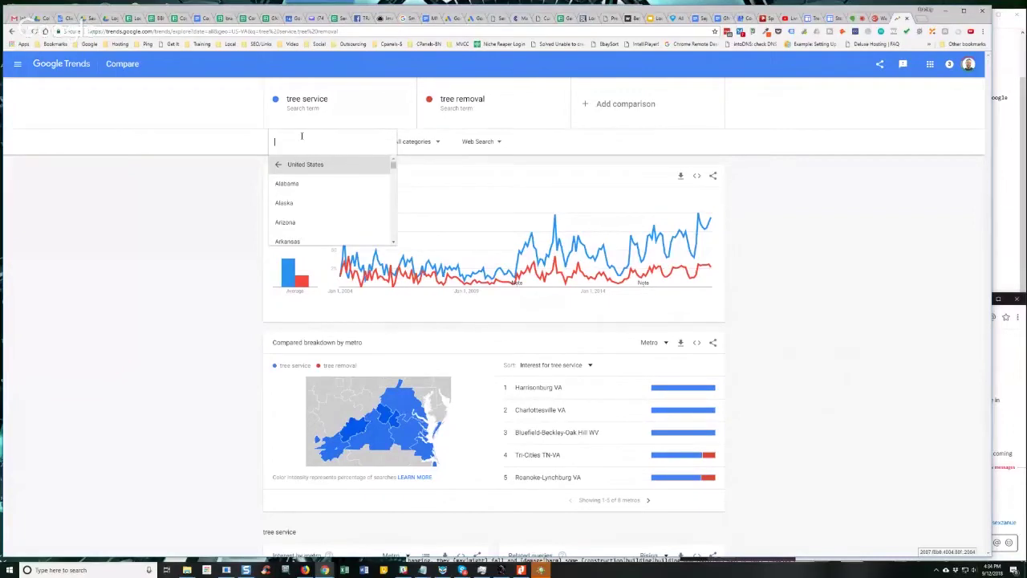
{"action": "left_click", "coordinate": [541, 410]}
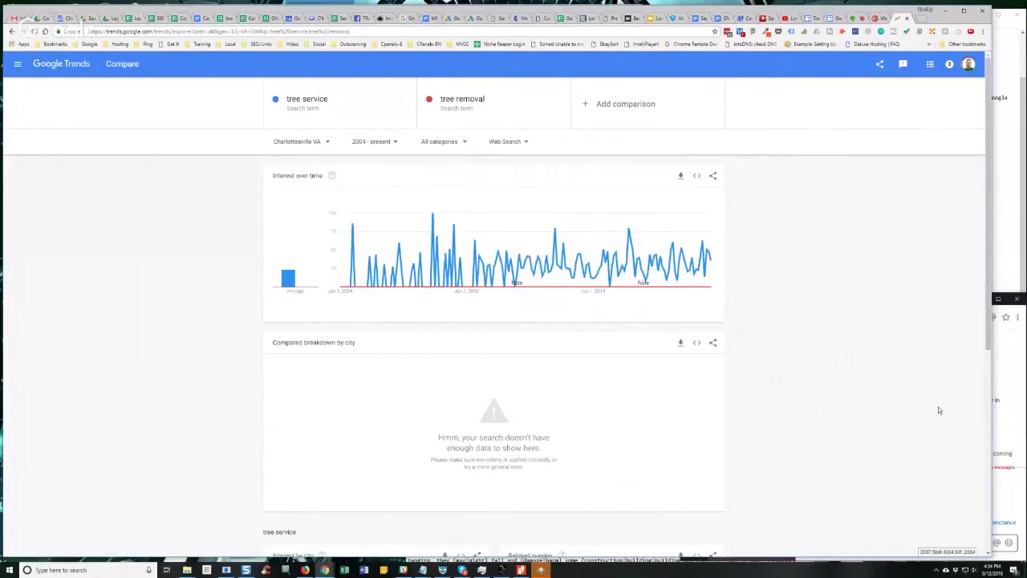
{"action": "scroll", "coordinate": [866, 390], "scroll_direction": "down", "scroll_amount": 4}
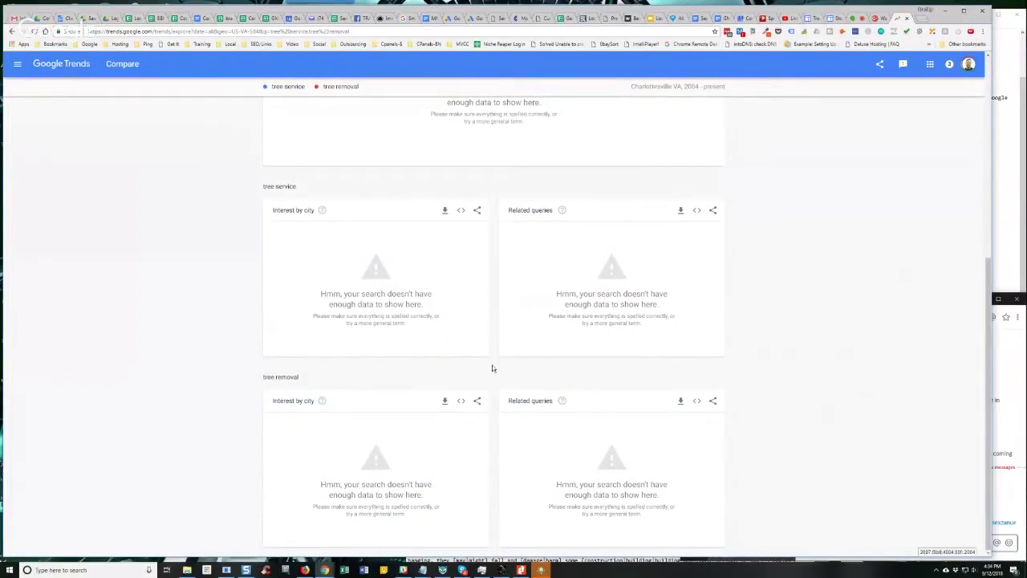
{"action": "scroll", "coordinate": [612, 446], "scroll_direction": "up", "scroll_amount": 4}
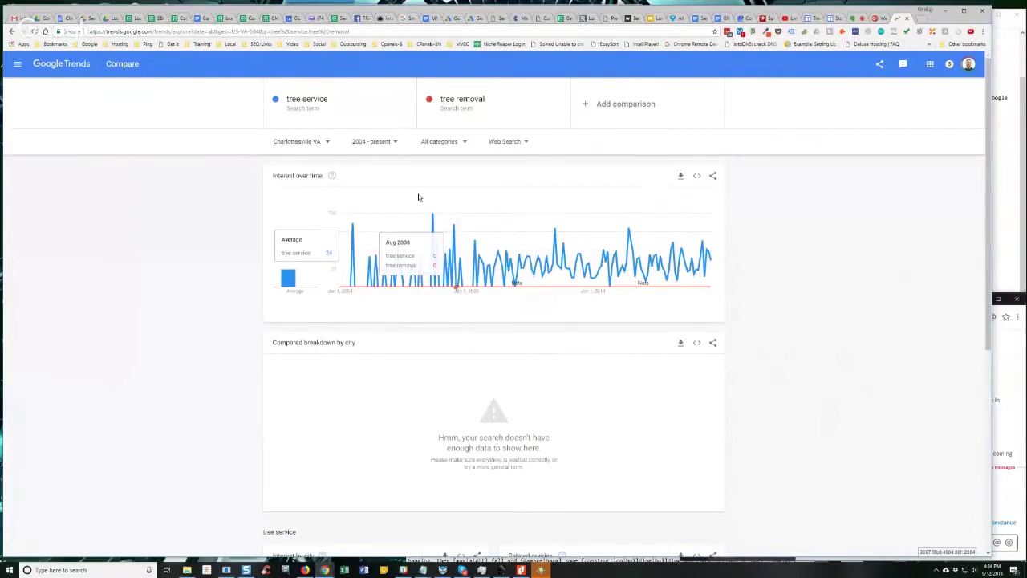
Set the time range to Past 5 years and return the location to Virginia
{"action": "left_click", "coordinate": [390, 142]}
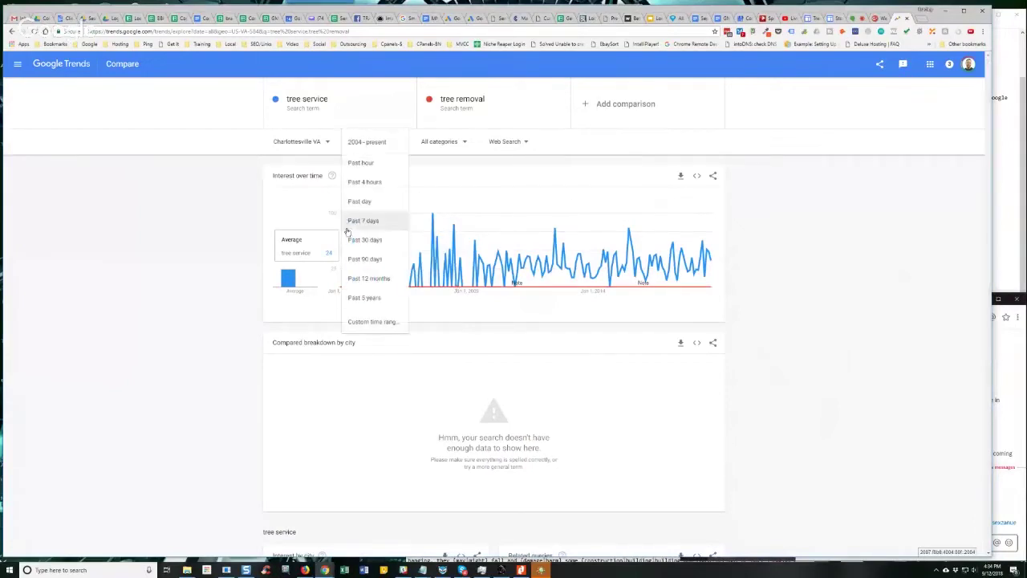
{"action": "left_click", "coordinate": [360, 297]}
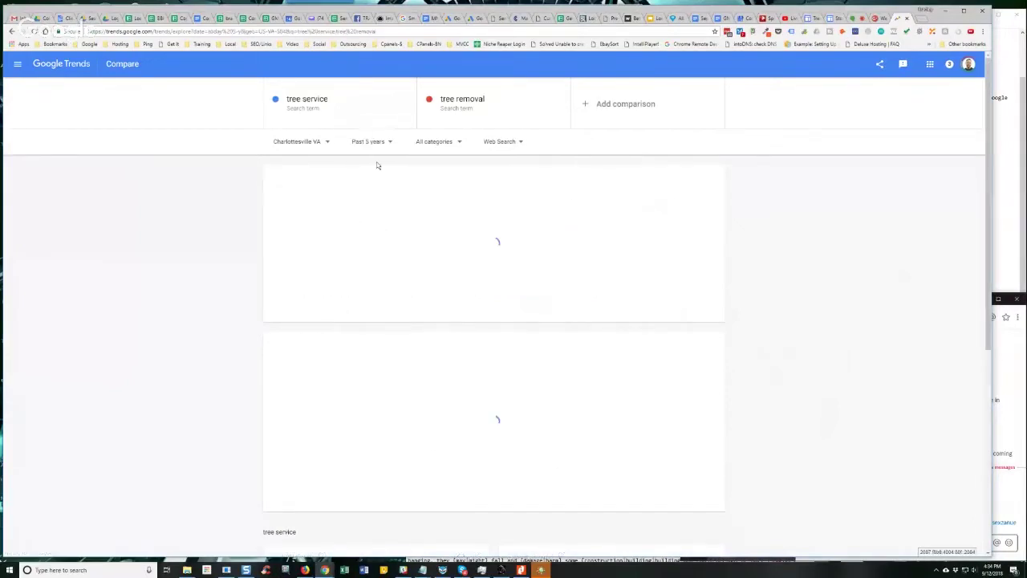
{"action": "left_click", "coordinate": [285, 142]}
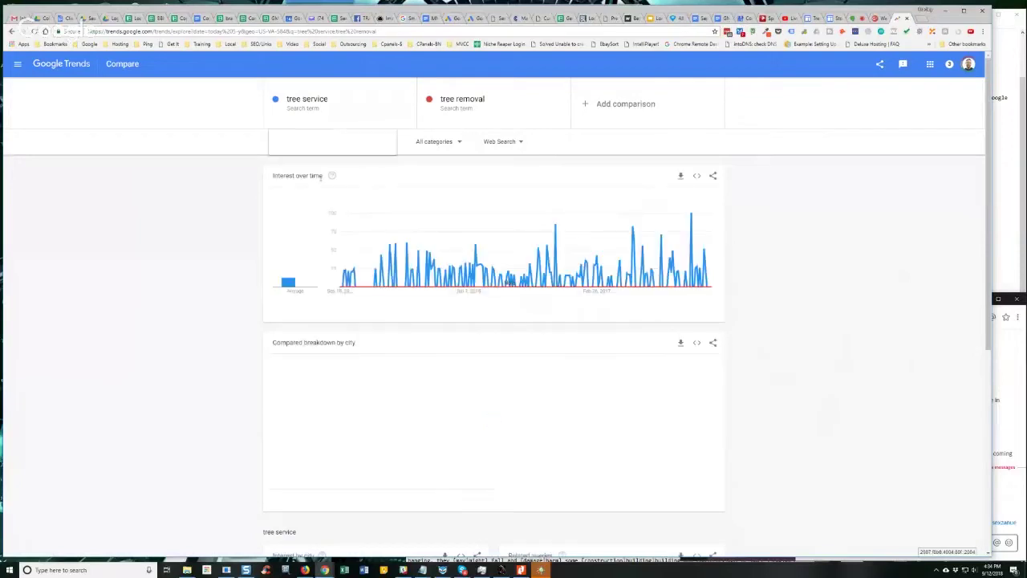
{"action": "left_click", "coordinate": [294, 166]}
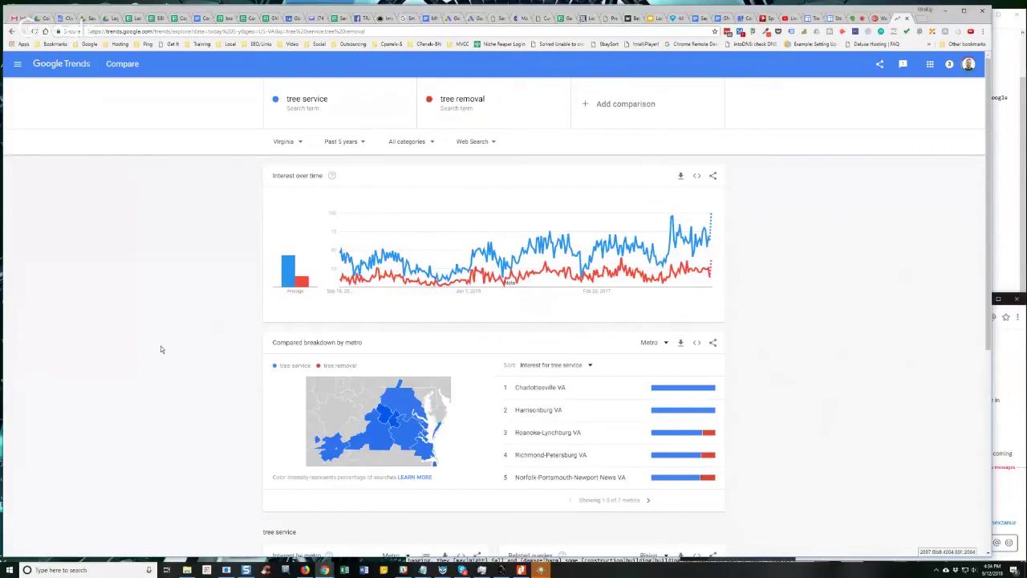
{"action": "scroll", "coordinate": [834, 406], "scroll_direction": "down", "scroll_amount": 5}
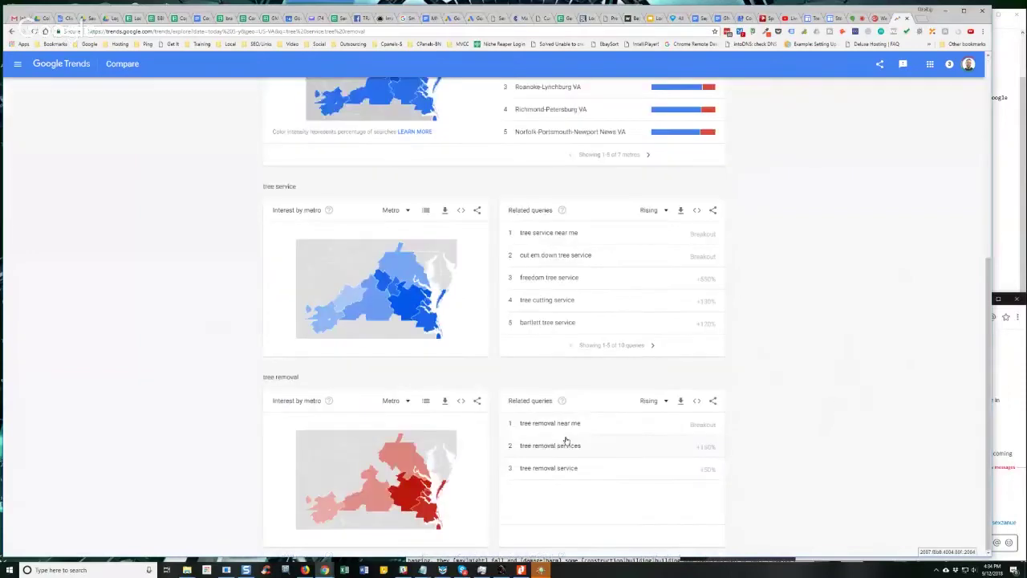
{"action": "scroll", "coordinate": [680, 458], "scroll_direction": "up", "scroll_amount": 5}
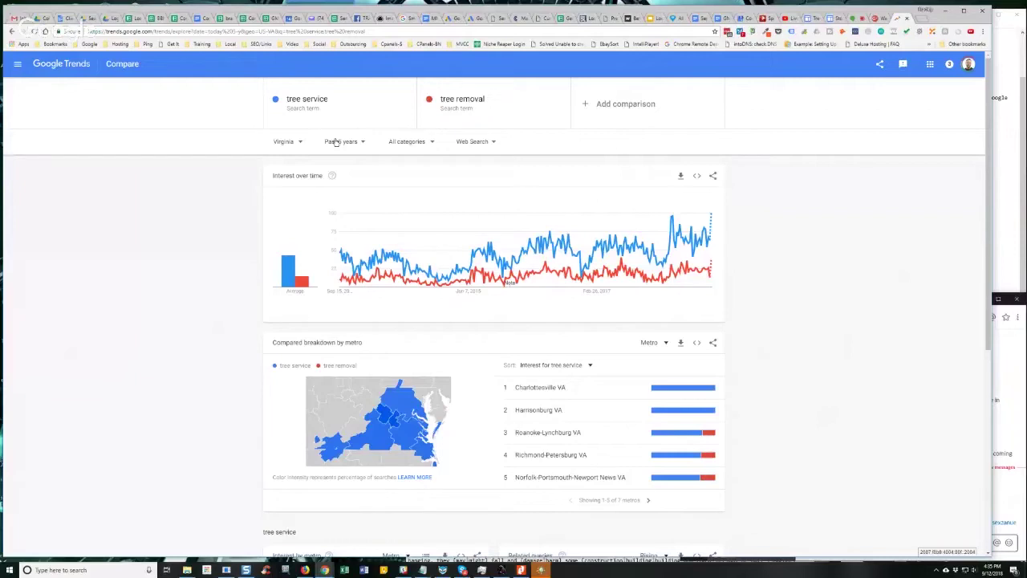
Widen the location to the whole United States and rank tree removal related queries by Top
{"action": "left_click", "coordinate": [298, 141]}
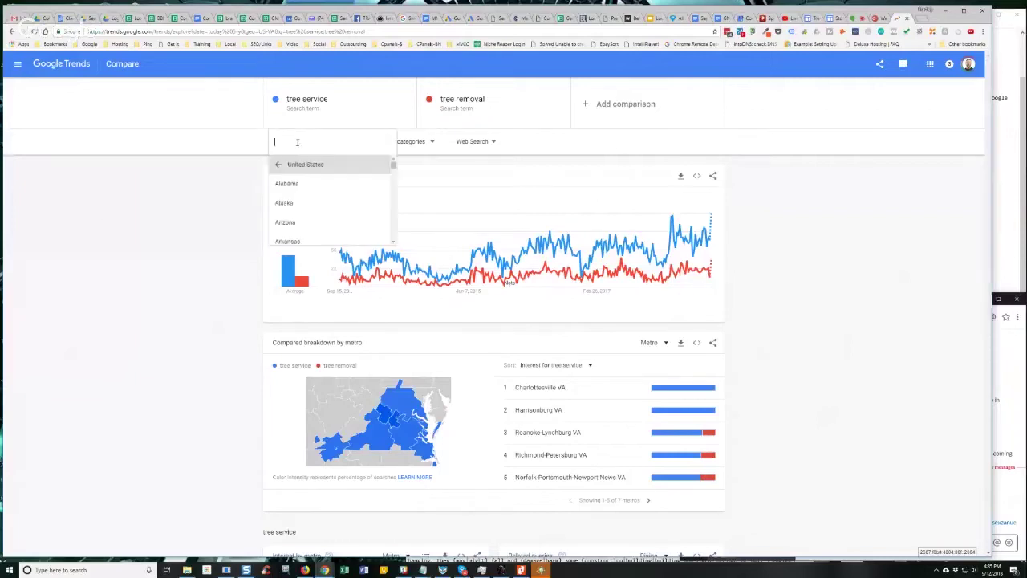
{"action": "left_click", "coordinate": [301, 165]}
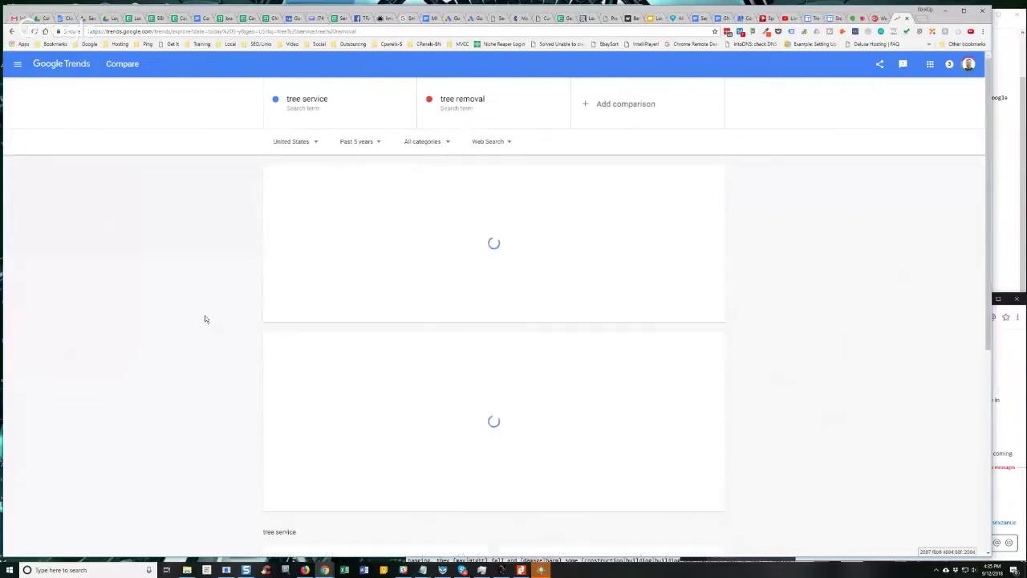
{"action": "scroll", "coordinate": [205, 318], "scroll_direction": "down", "scroll_amount": 10}
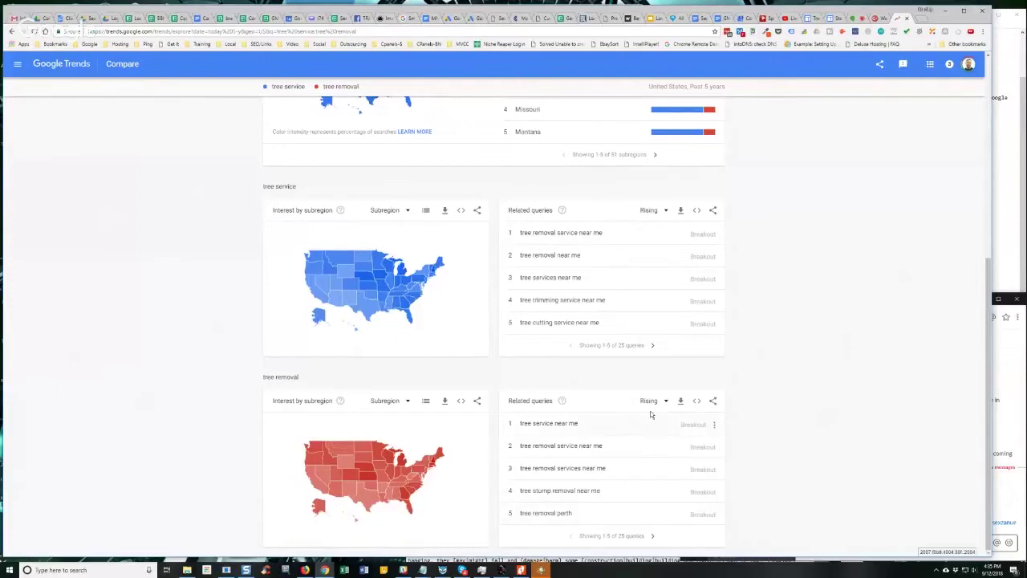
{"action": "left_click", "coordinate": [652, 405]}
{"action": "left_click", "coordinate": [654, 427]}
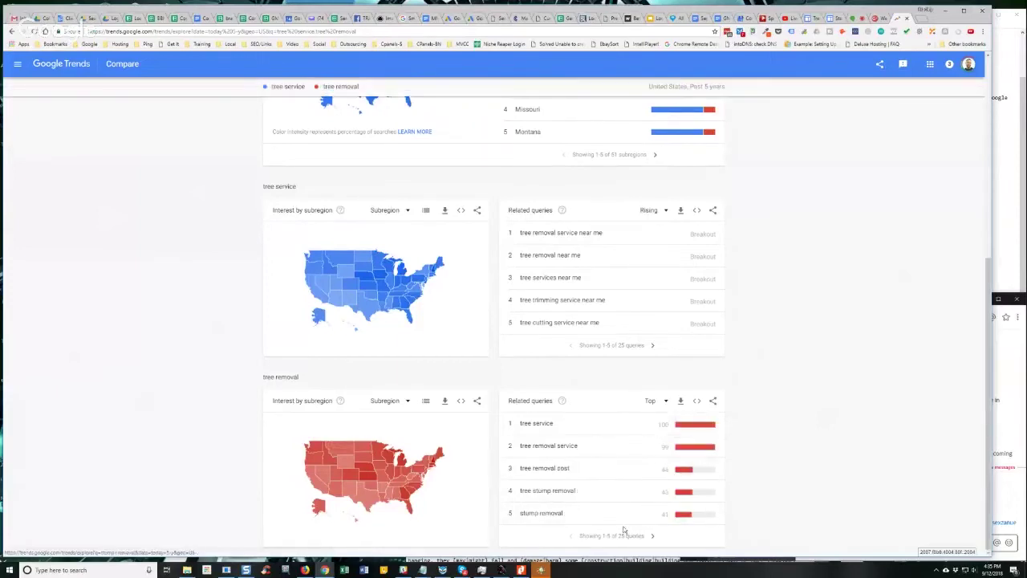
Narrow the time range to Past 12 months and scroll down to the Related queries panels
{"action": "scroll", "coordinate": [609, 481], "scroll_direction": "up", "scroll_amount": 10}
{"action": "left_click", "coordinate": [356, 141]}
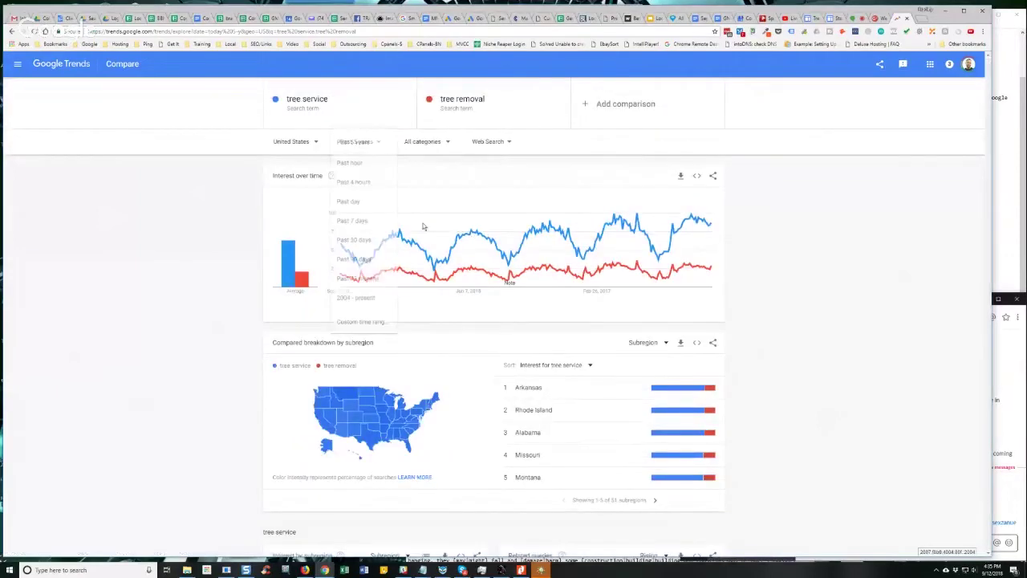
{"action": "left_click", "coordinate": [361, 279]}
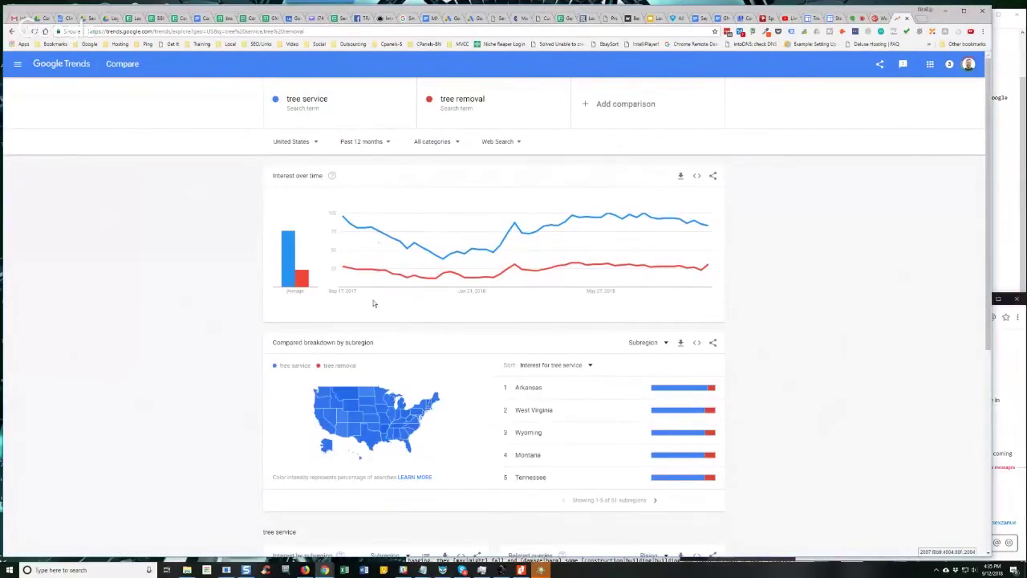
{"action": "scroll", "coordinate": [794, 289], "scroll_direction": "down", "scroll_amount": 2}
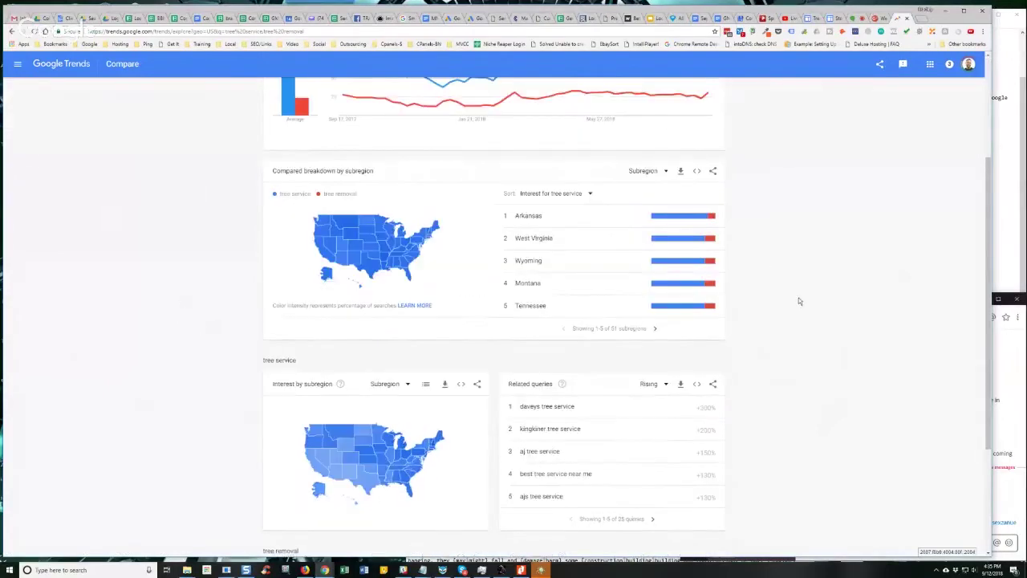
{"action": "scroll", "coordinate": [799, 301], "scroll_direction": "down", "scroll_amount": 2}
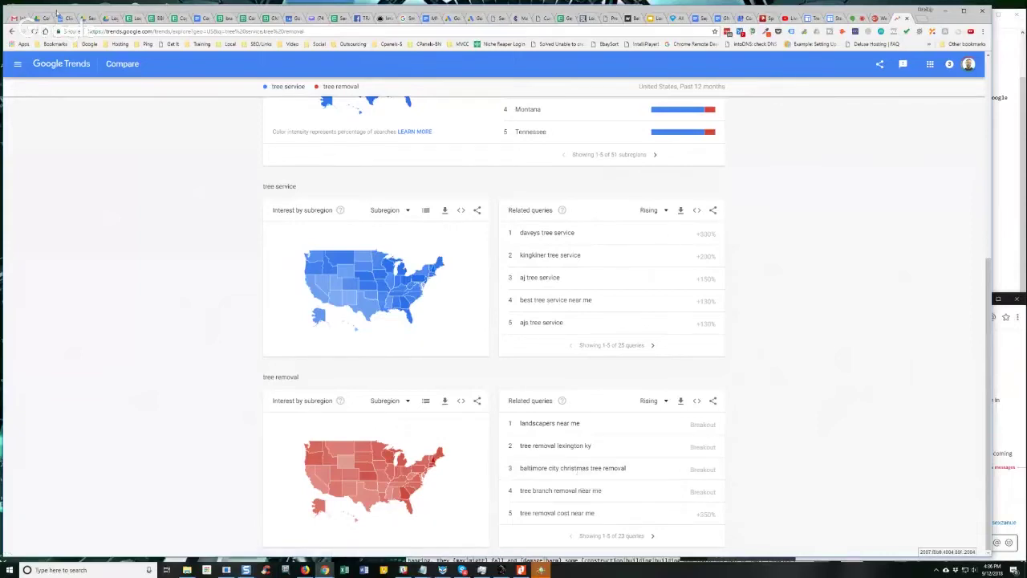
Bring Google Trends back to the front and limit the comparison to Virginia
{"action": "left_click_drag", "start_coordinate": [56, 15], "coordinate": [76, 24]}
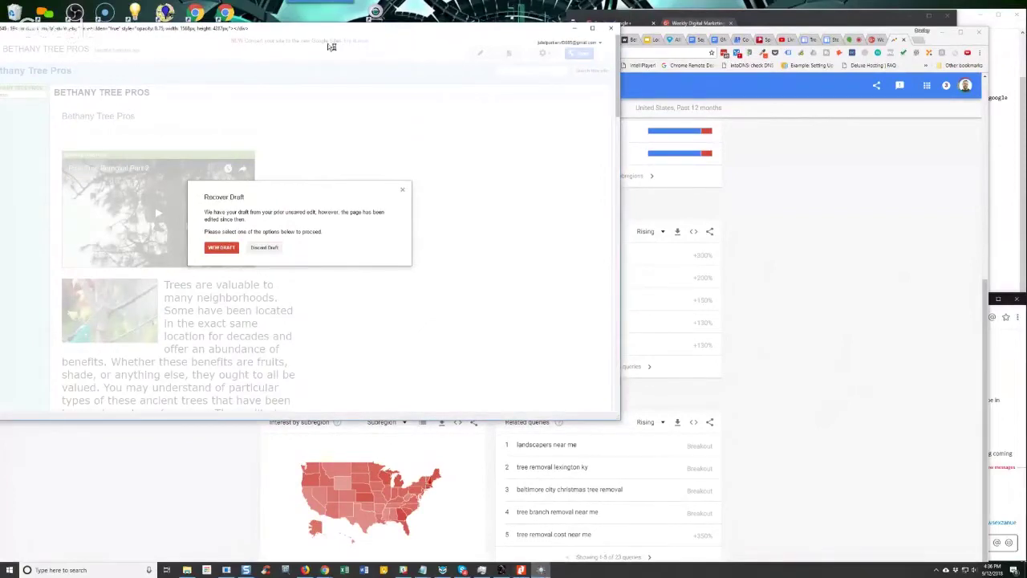
{"action": "left_click", "coordinate": [878, 311]}
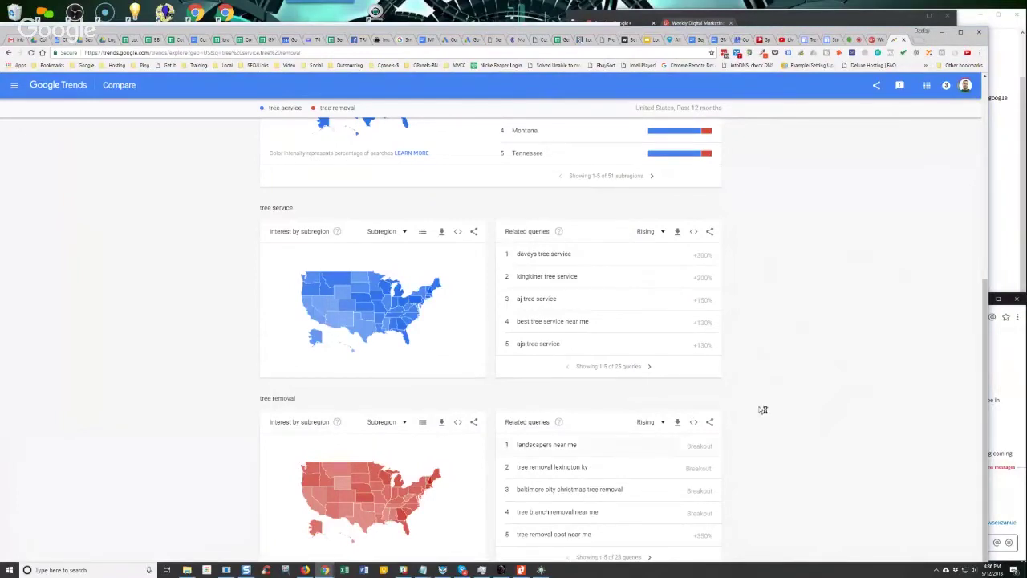
{"action": "scroll", "coordinate": [215, 196], "scroll_direction": "up", "scroll_amount": 5}
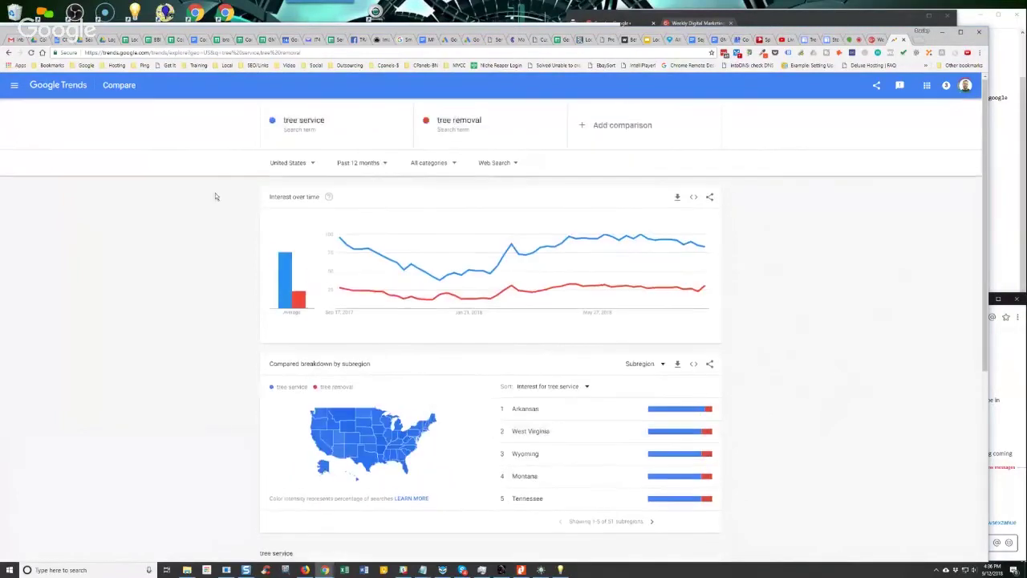
{"action": "left_click", "coordinate": [281, 163]}
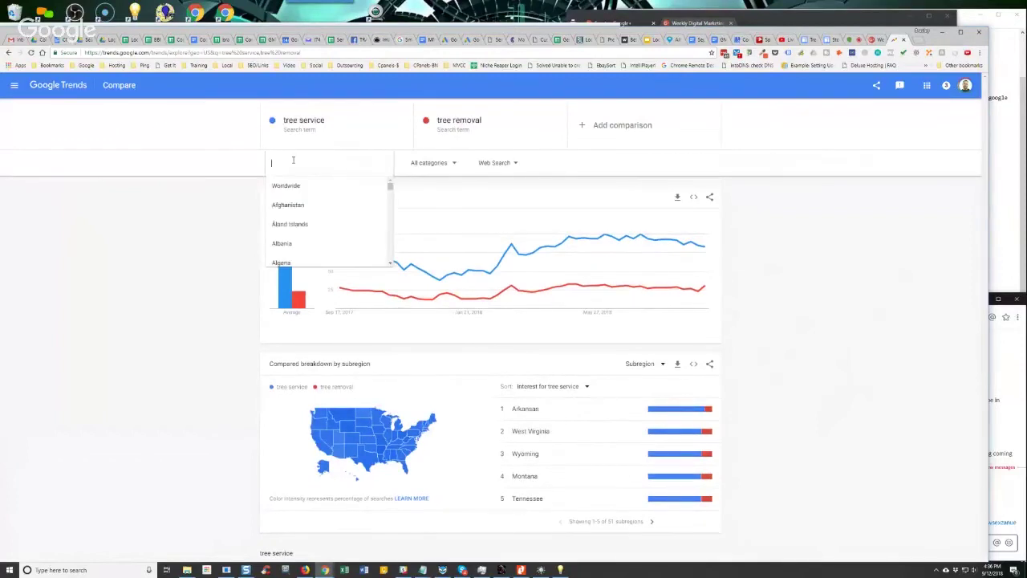
{"action": "type", "text": "virginia"}
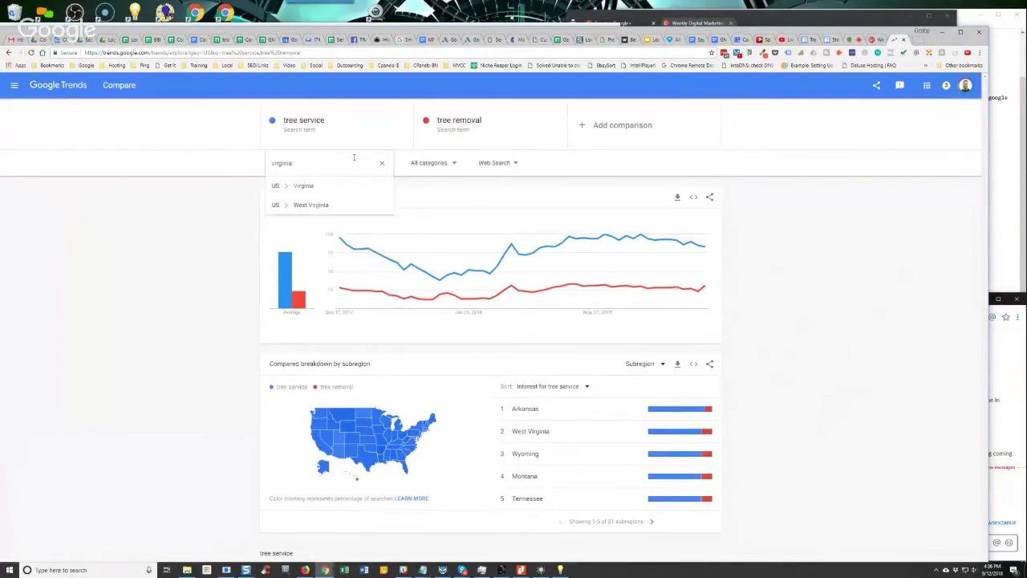
{"action": "left_click", "coordinate": [309, 185]}
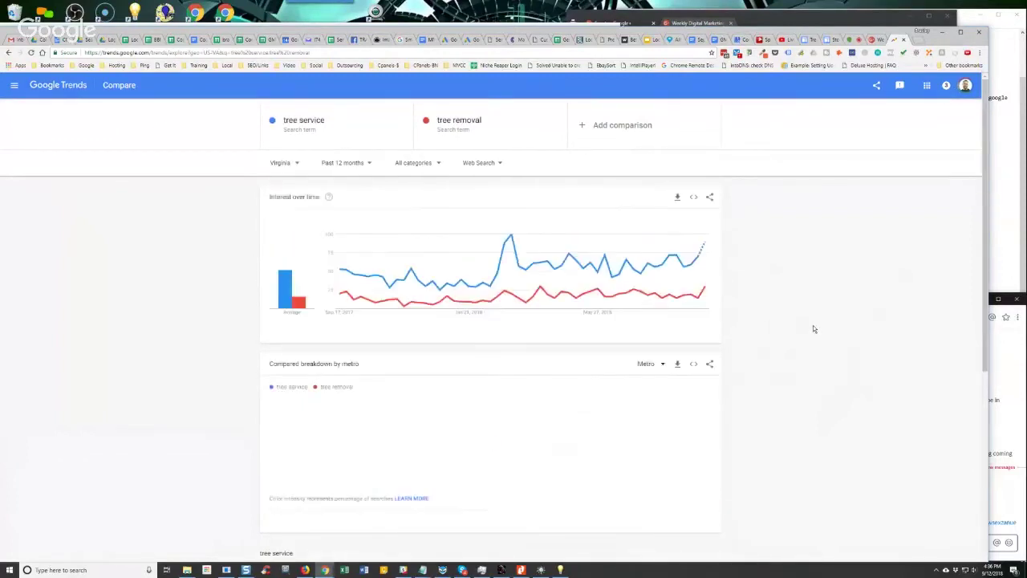
Rank the tree removal related queries by Top, then bring up Power Suggest Pro
{"action": "scroll", "coordinate": [813, 329], "scroll_direction": "down", "scroll_amount": 5}
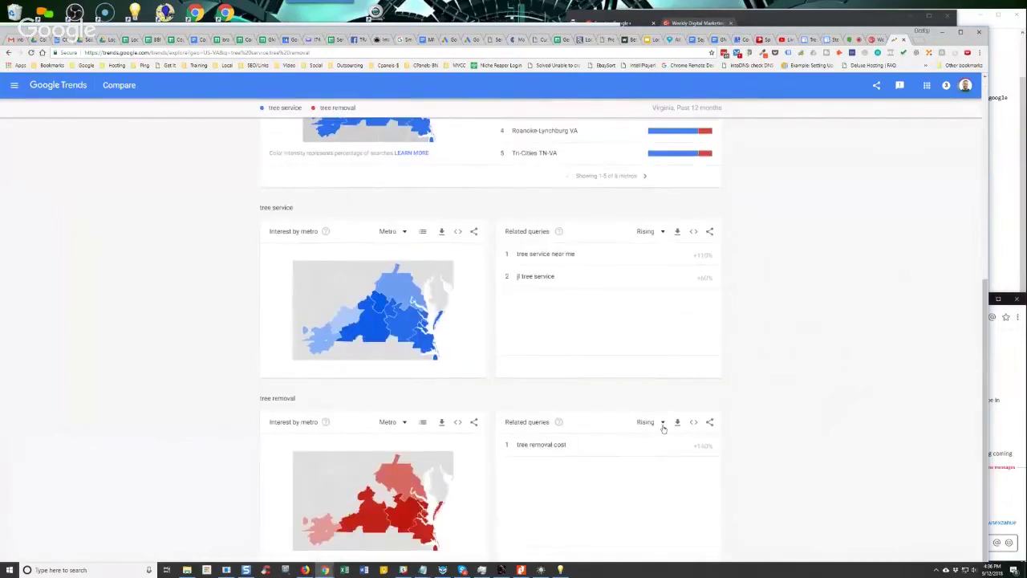
{"action": "left_click", "coordinate": [661, 423]}
{"action": "left_click", "coordinate": [642, 447]}
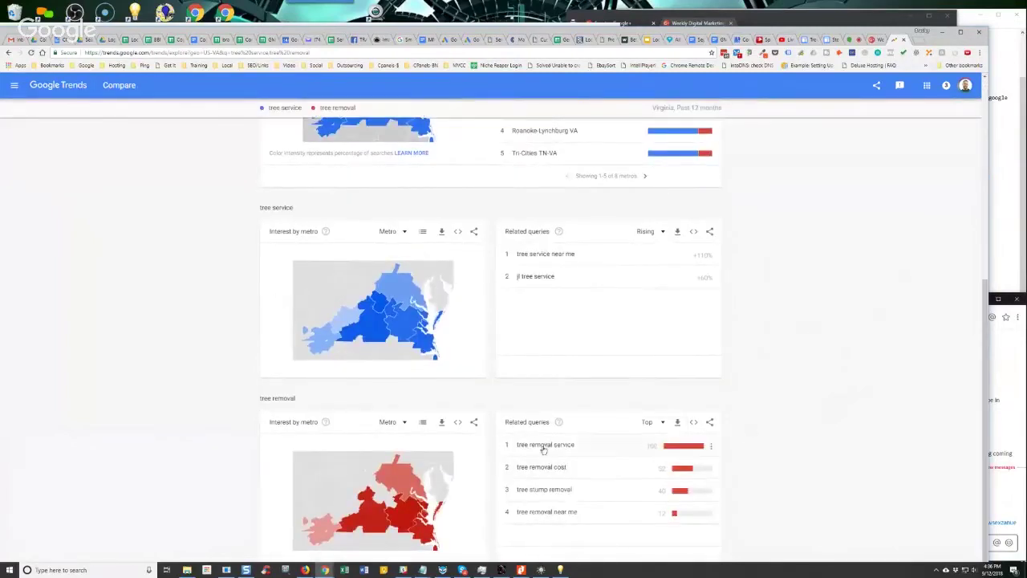
{"action": "left_click", "coordinate": [559, 570]}
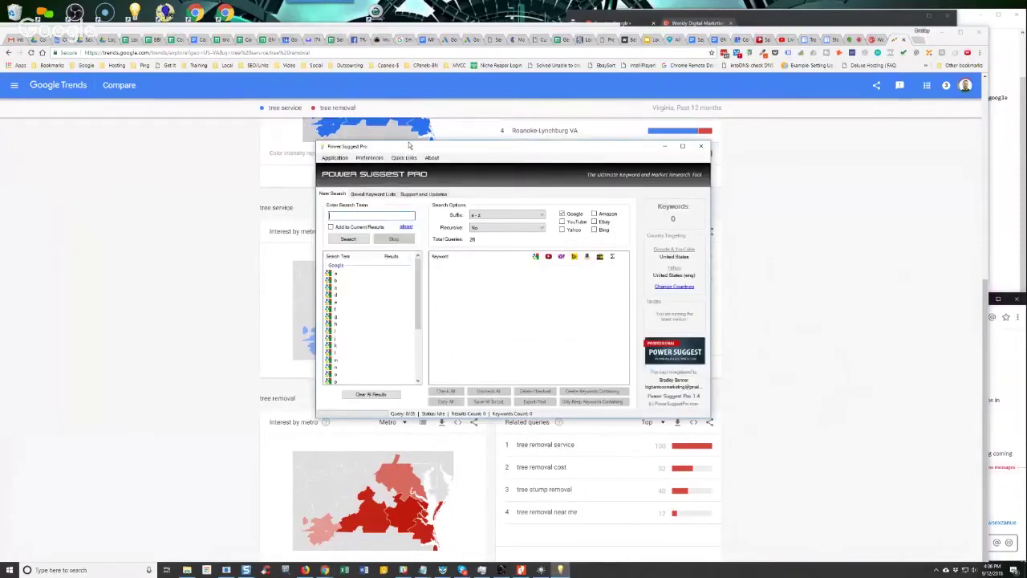
Run a Google a–z search for 'tree removal service va' and scroll the 58 keyword suggestions
{"action": "left_click_drag", "start_coordinate": [408, 146], "coordinate": [427, 15]}
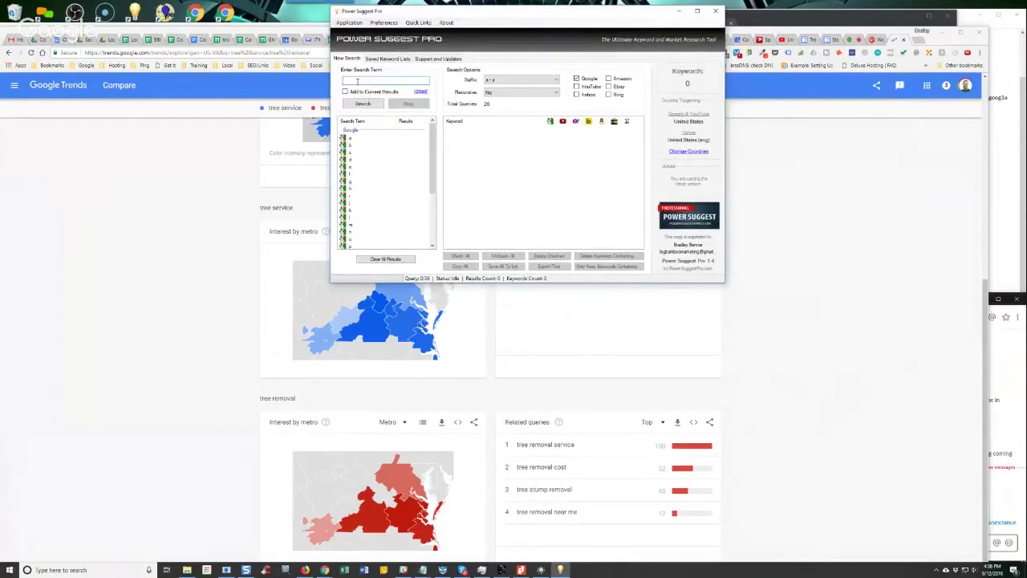
{"action": "type", "text": "ree removal"}
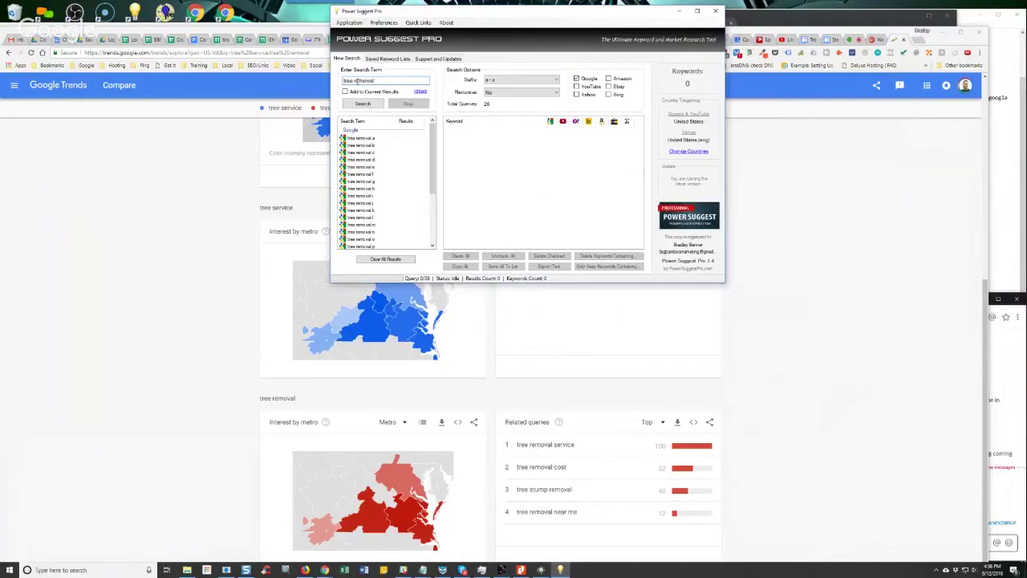
{"action": "type", "text": " service"}
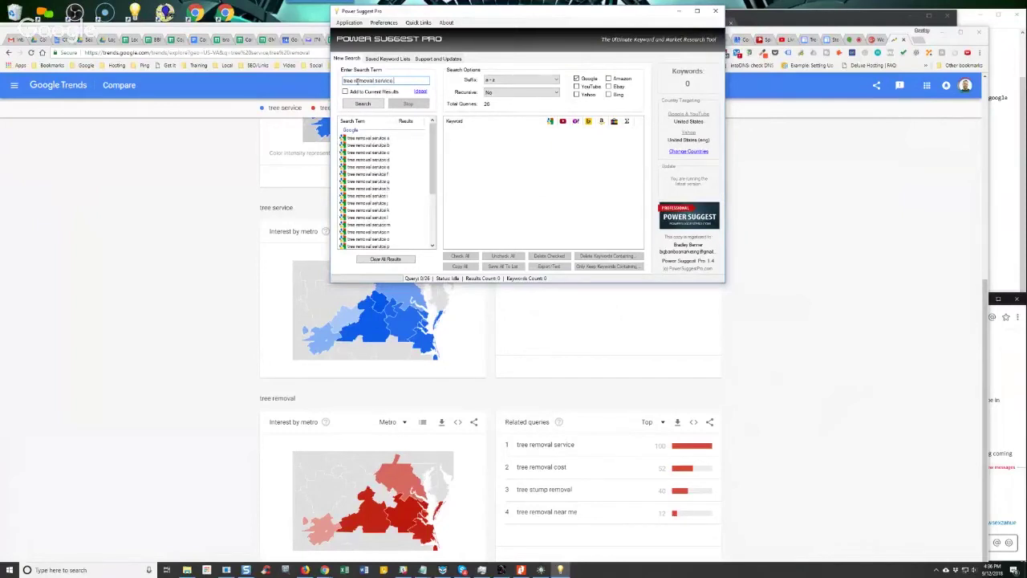
{"action": "type", "text": " va"}
{"action": "left_click", "coordinate": [363, 104]}
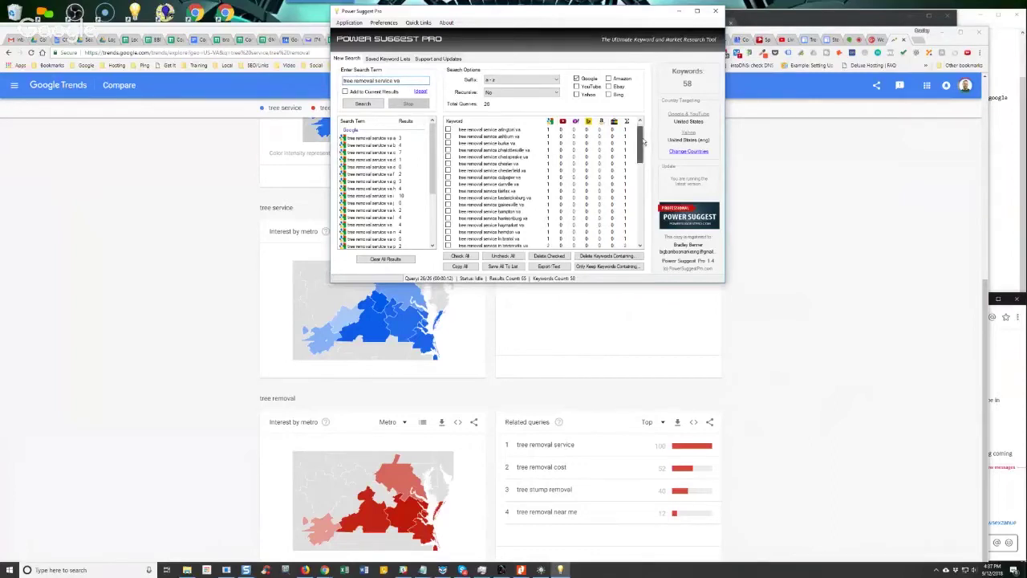
{"action": "left_click_drag", "start_coordinate": [642, 142], "coordinate": [658, 241]}
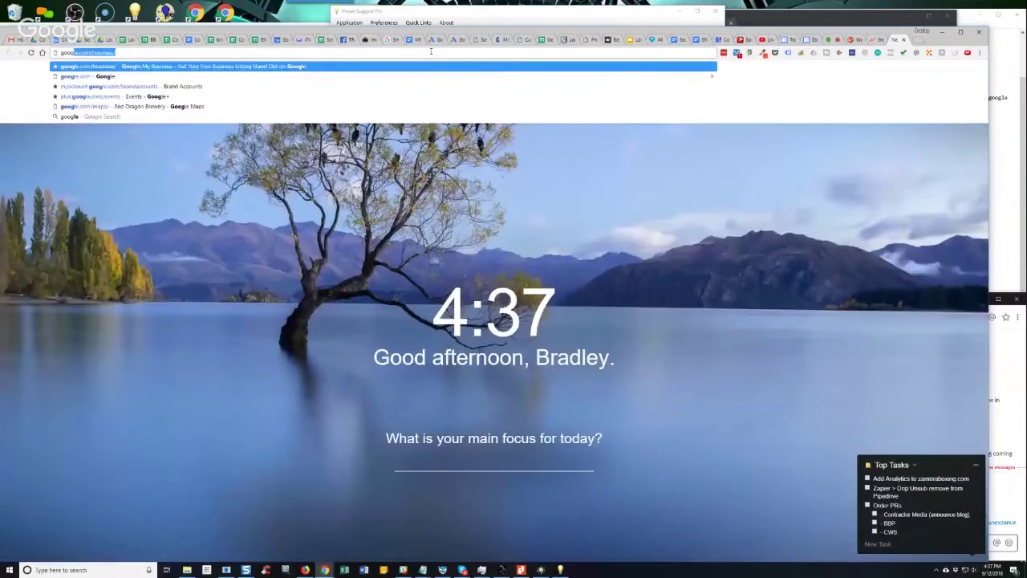
Reach the Google home page by trimming 'business/' from the Google My Business address
{"action": "key", "text": "Return"}
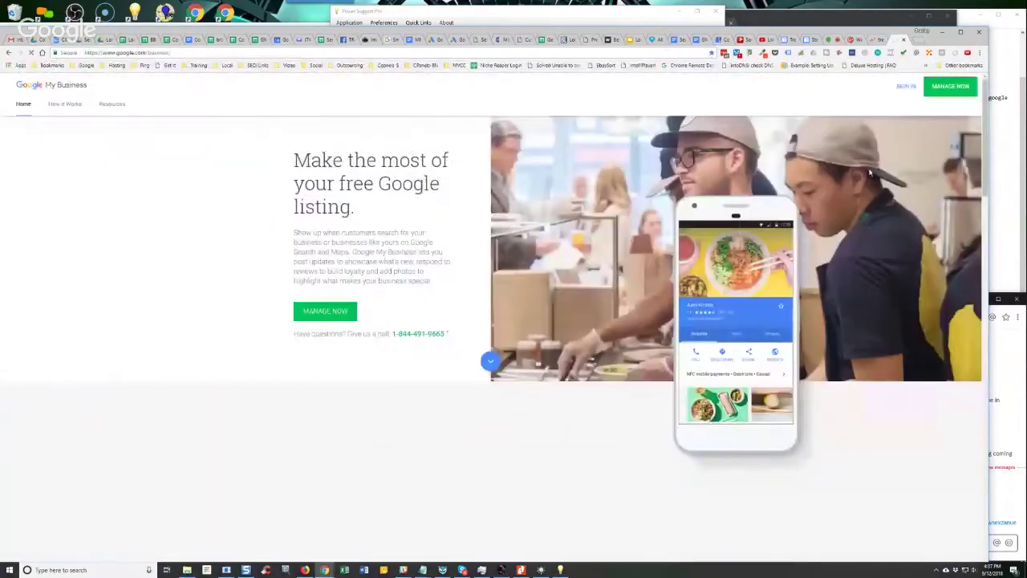
{"action": "left_click_drag", "start_coordinate": [146, 52], "coordinate": [172, 52]}
{"action": "key", "text": "BackSpace"}
{"action": "key", "text": "Return"}
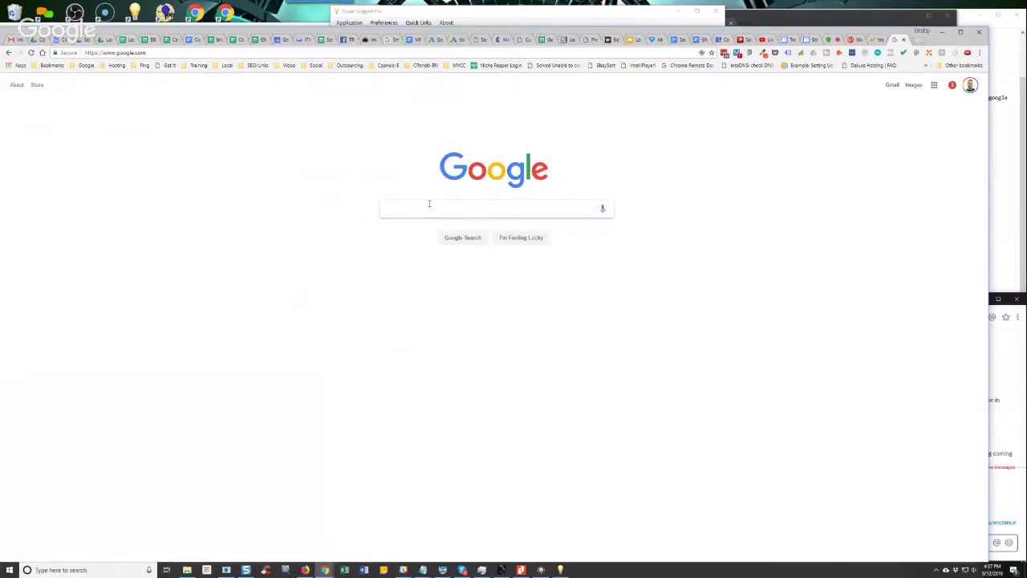
Type 'tree re moval service' in Google search to list autocomplete suggestions like near me, cost, yelp
{"action": "type", "text": "tree re o"}
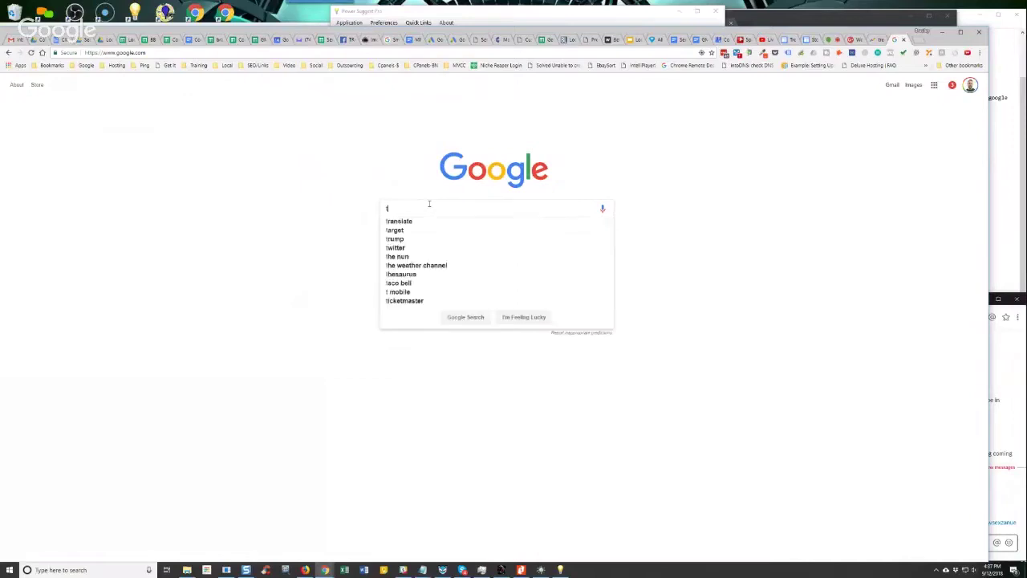
{"action": "key", "text": "BackSpace"}
{"action": "key", "text": "BackSpace"}
{"action": "type", "text": "moval service"}
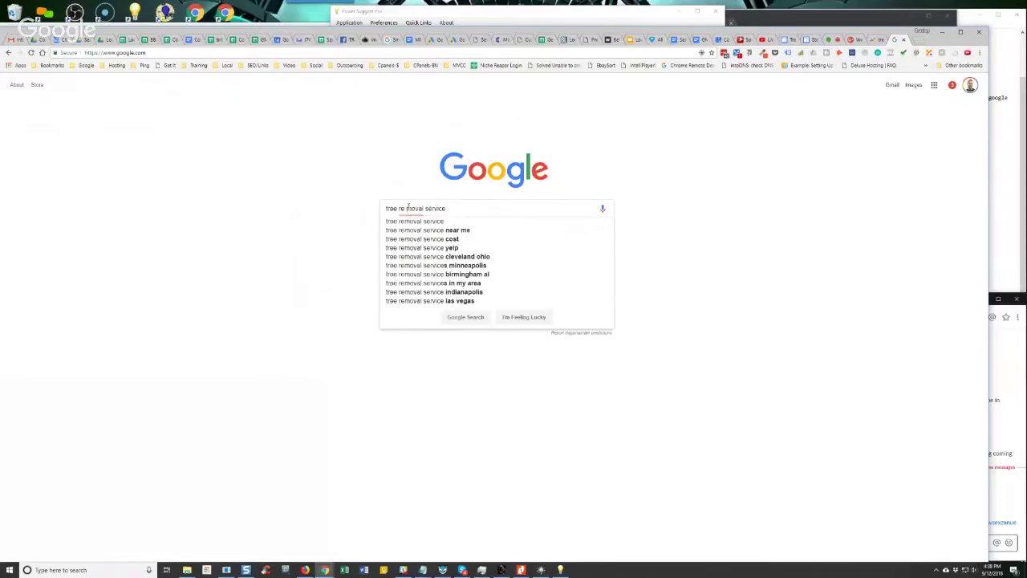
Delete the stray space so the Google query reads 'tree removal service', then return to Power Suggest Pro
{"action": "left_click", "coordinate": [407, 208]}
{"action": "key", "text": "BackSpace"}
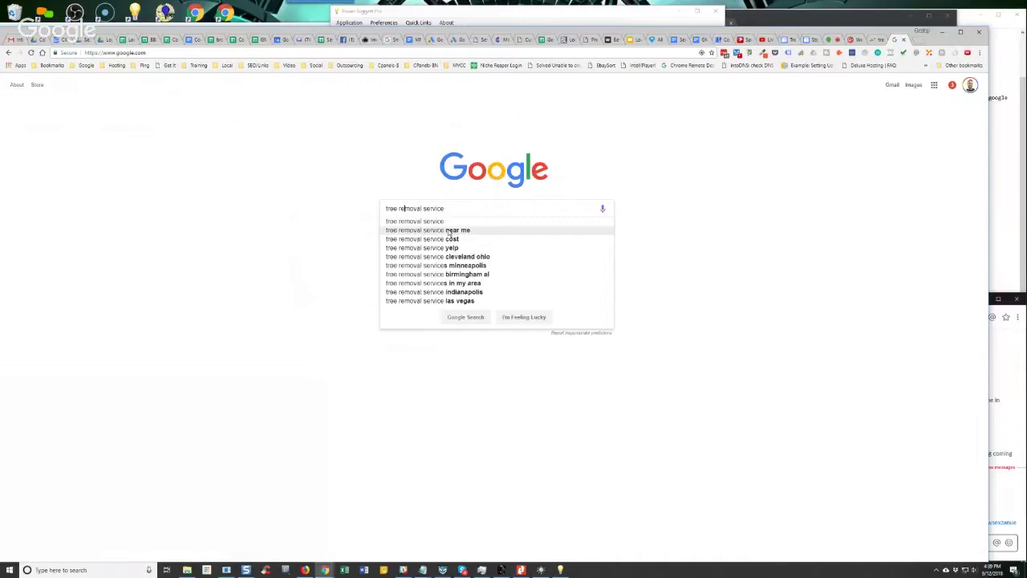
{"action": "left_click", "coordinate": [560, 570]}
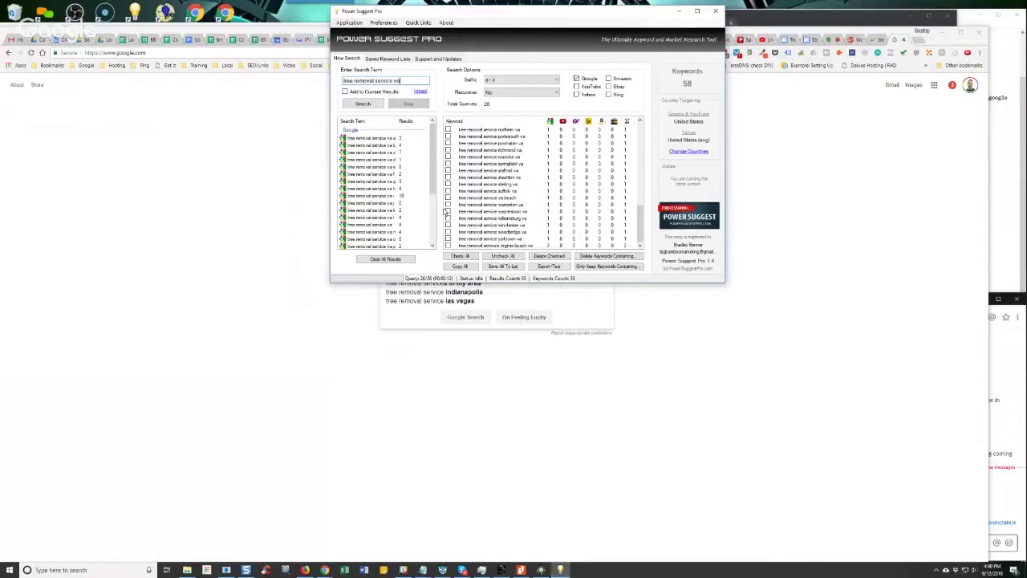
Review the suffix and recursive search options, leaving them unchanged with recursive search at No
{"action": "left_click_drag", "start_coordinate": [507, 17], "coordinate": [417, 57]}
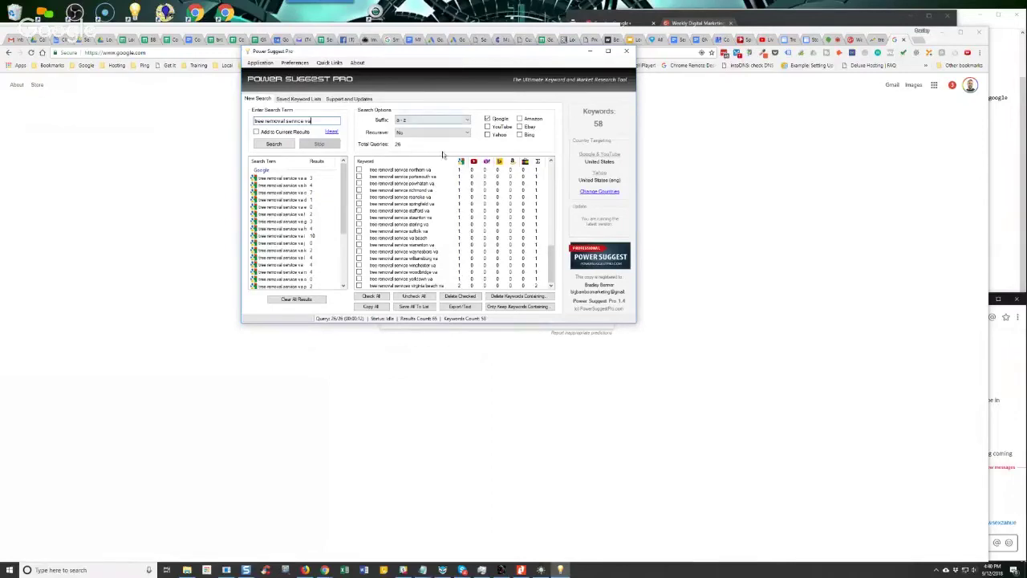
{"action": "left_click", "coordinate": [405, 121]}
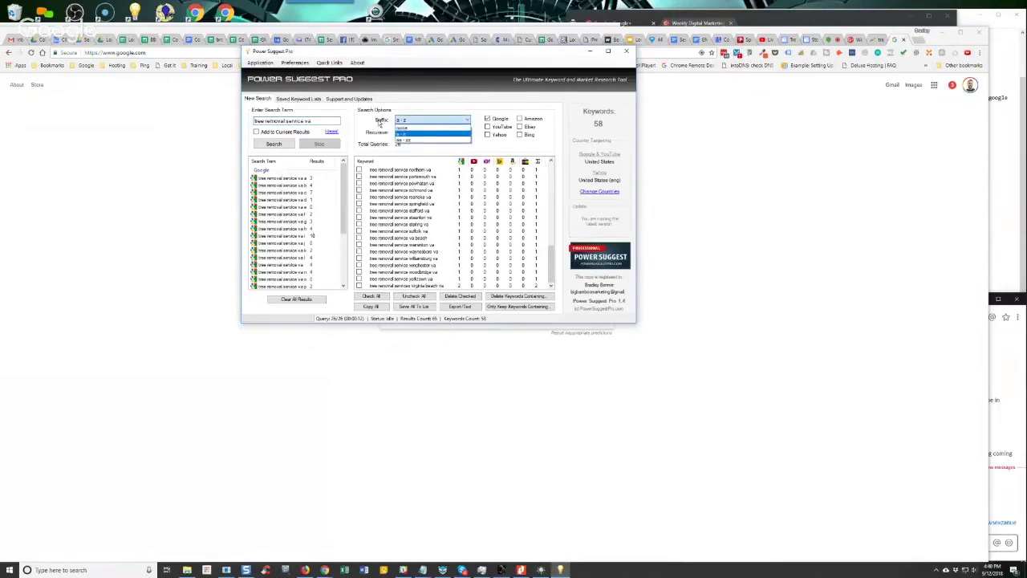
{"action": "left_click", "coordinate": [380, 121]}
{"action": "left_click", "coordinate": [417, 132]}
{"action": "left_click", "coordinate": [405, 138]}
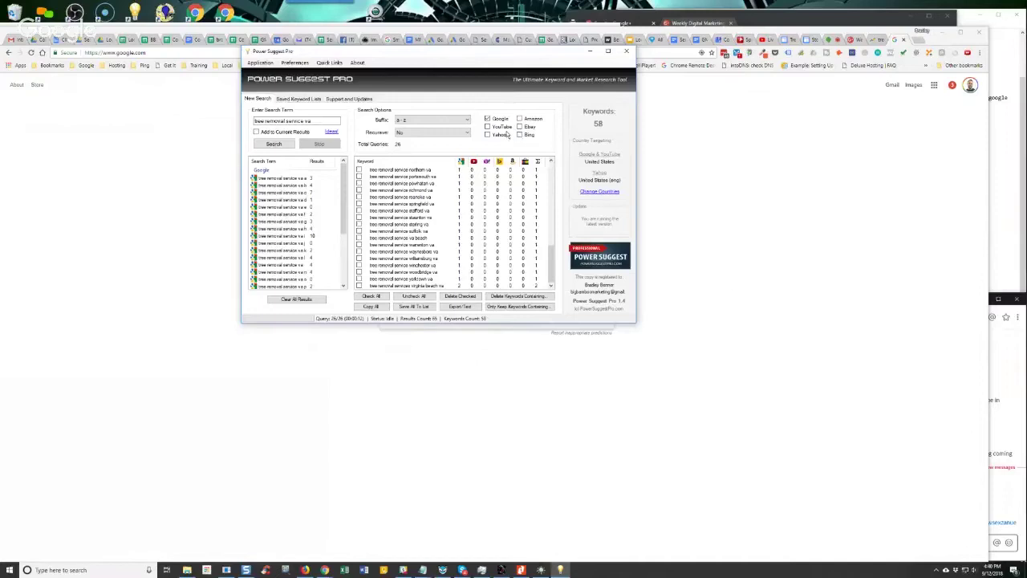
Try YouTube, Yahoo and Bing as sources, then settle on Google for the 58-keyword 'tree removal service va' list
{"action": "left_click", "coordinate": [487, 127]}
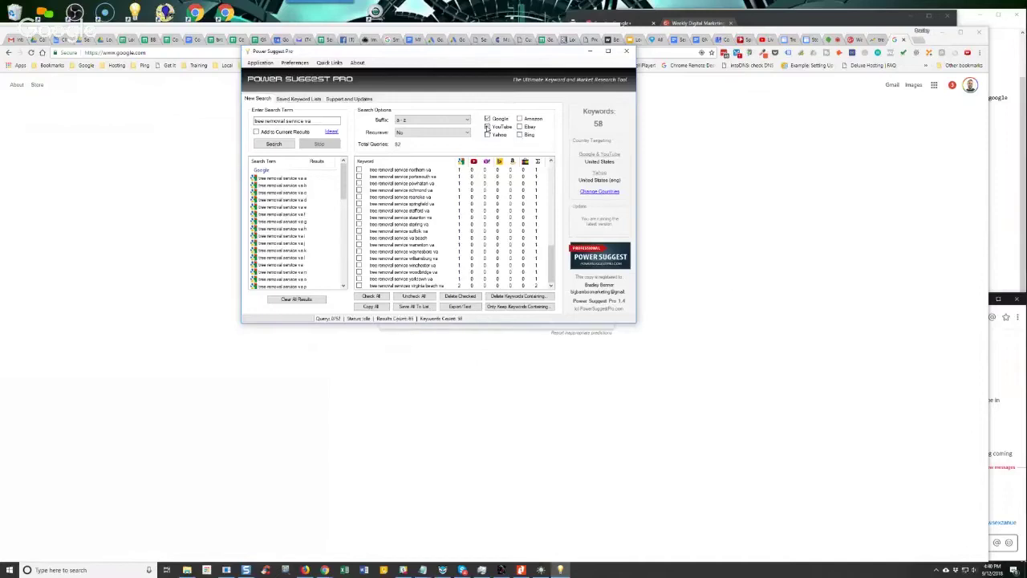
{"action": "left_click", "coordinate": [487, 127]}
{"action": "left_click", "coordinate": [487, 135]}
{"action": "left_click", "coordinate": [519, 135]}
{"action": "left_click", "coordinate": [519, 135]}
{"action": "left_click", "coordinate": [487, 135]}
{"action": "left_click_drag", "start_coordinate": [481, 53], "coordinate": [429, 189]}
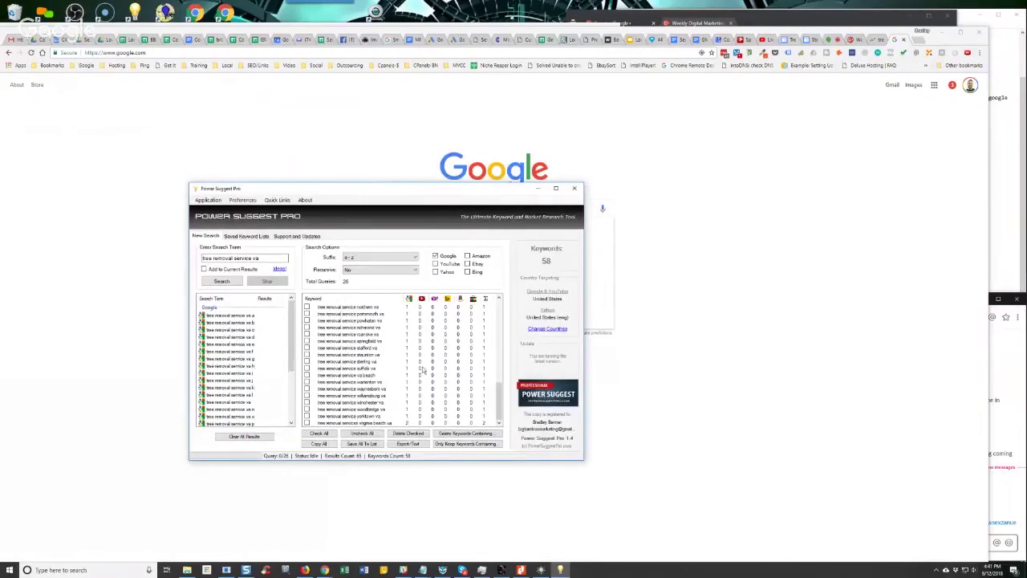
{"action": "left_click", "coordinate": [435, 255]}
Move the keyword window aside and bring up the Google+ events discussion feed in Chrome
{"action": "left_click_drag", "start_coordinate": [431, 189], "coordinate": [498, 197]}
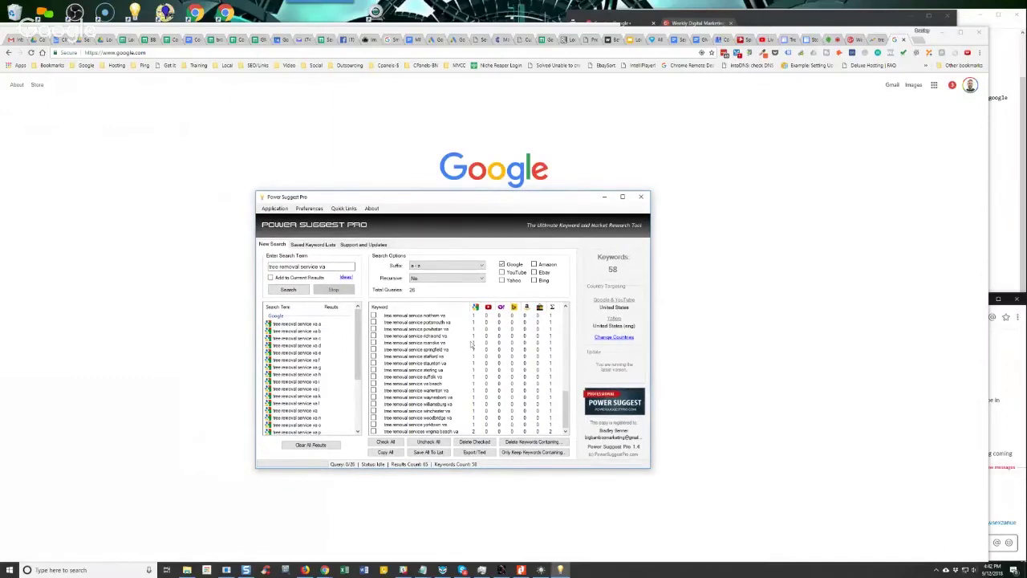
{"action": "left_click", "coordinate": [855, 41]}
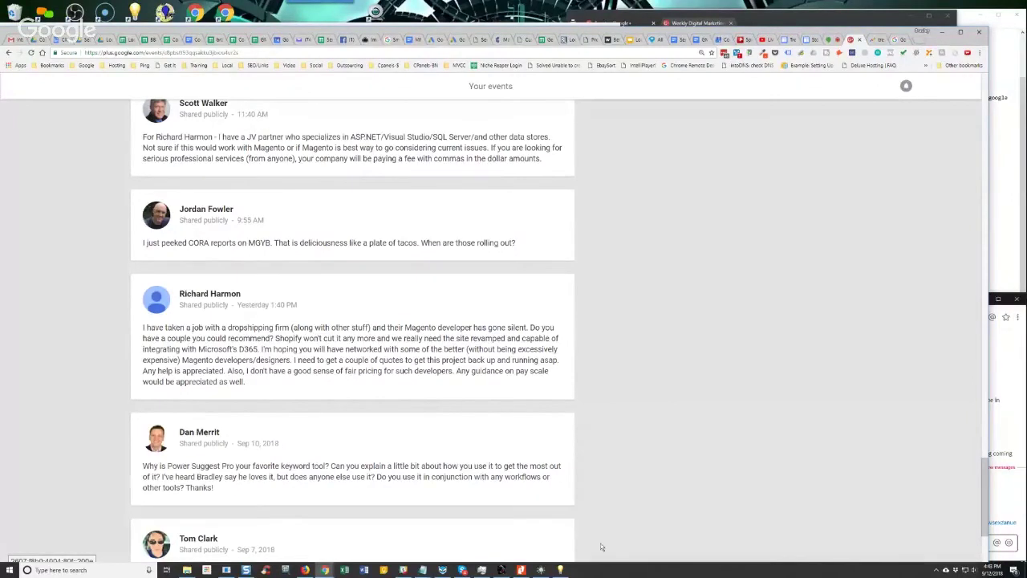
Run a Power Suggest Pro search for 'how to cut down a tree'
{"action": "left_click", "coordinate": [559, 569]}
{"action": "left_click_drag", "start_coordinate": [347, 266], "coordinate": [267, 271]}
{"action": "type", "text": "how"}
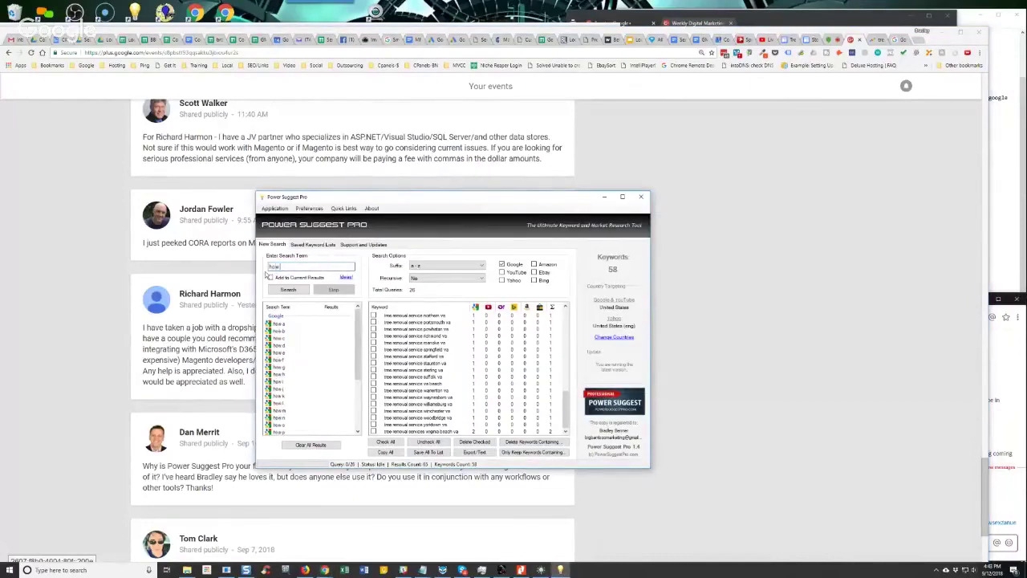
{"action": "type", "text": " to cut down a tree"}
{"action": "key", "text": "Return"}
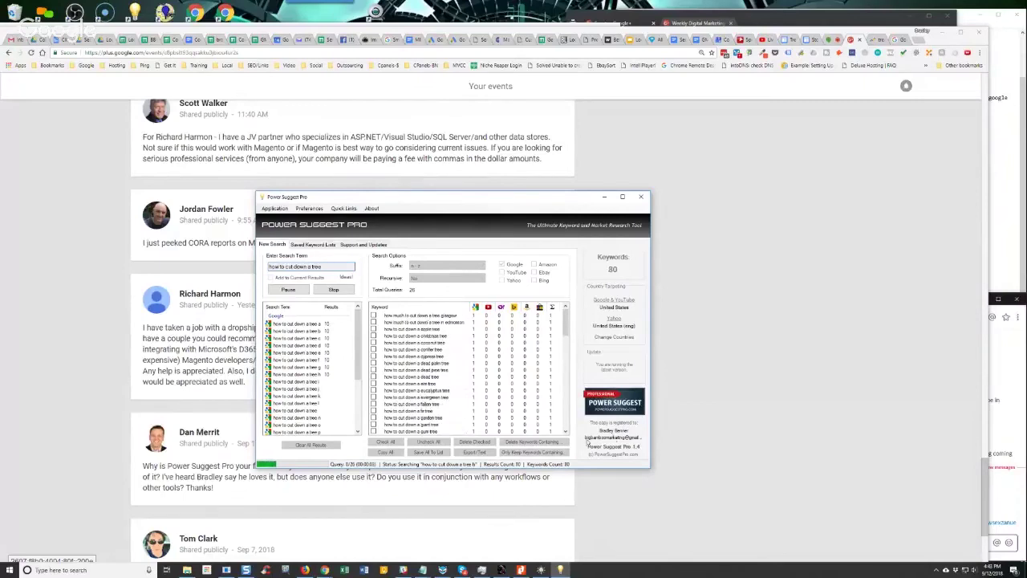
Enlarge and reposition the keyword window to show more of the 214 results
{"action": "left_click_drag", "start_coordinate": [648, 469], "coordinate": [884, 536]}
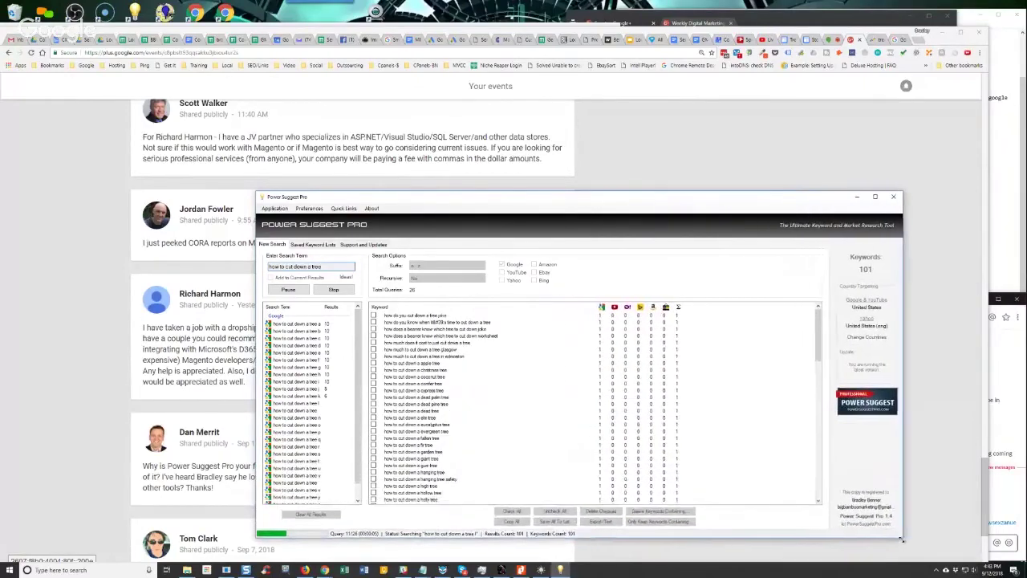
{"action": "left_click_drag", "start_coordinate": [514, 196], "coordinate": [473, 87]}
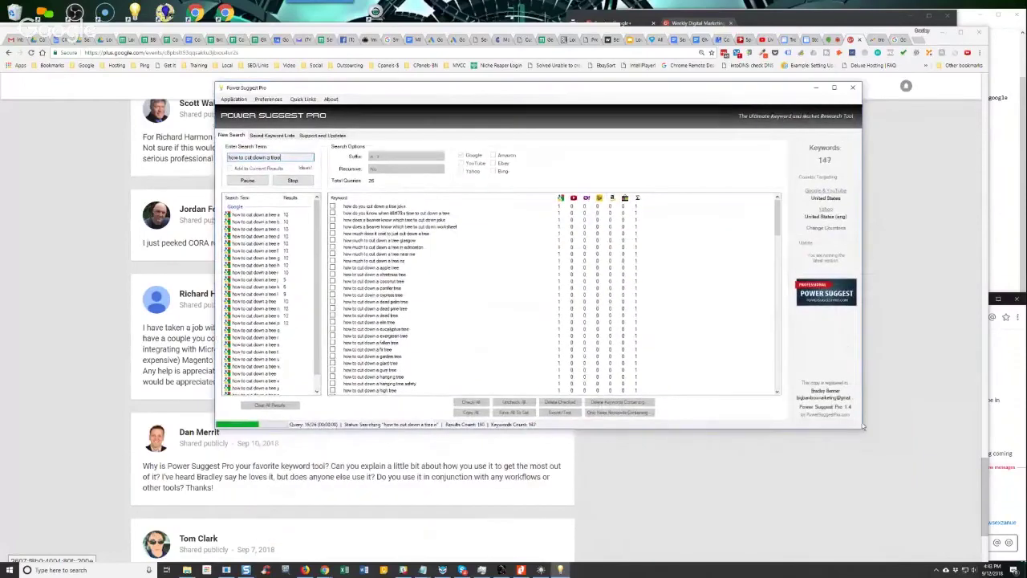
{"action": "left_click_drag", "start_coordinate": [856, 430], "coordinate": [799, 478]}
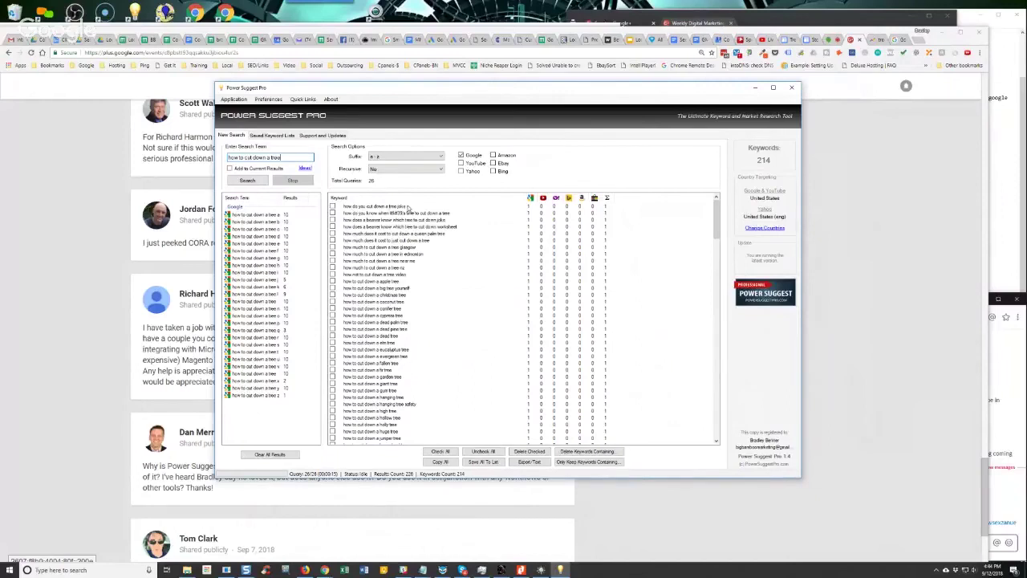
Check the a–z suffix setting and select the queen palm tree cutting cost keyword in the results
{"action": "left_click", "coordinate": [404, 159]}
{"action": "left_click", "coordinate": [365, 229]}
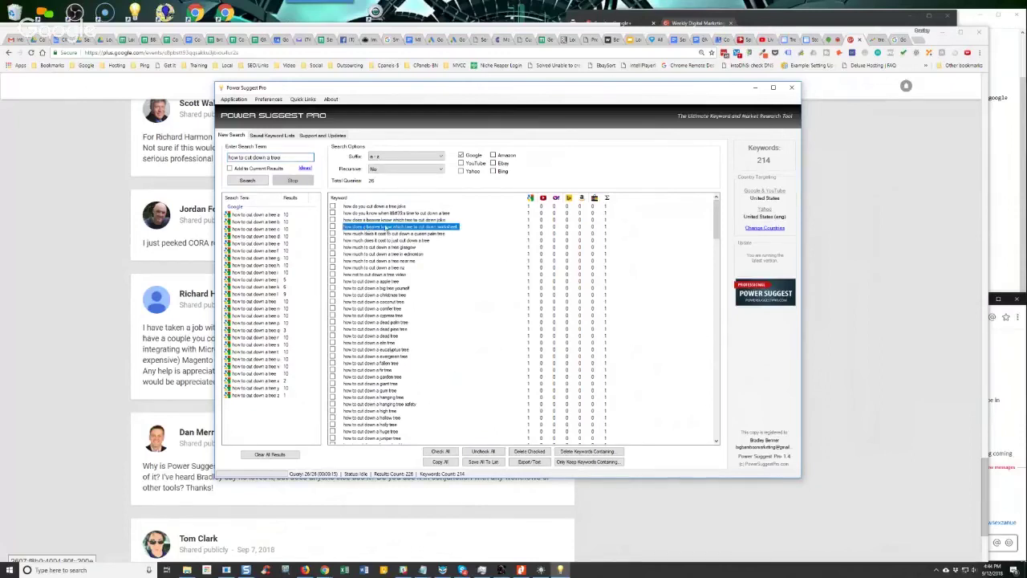
{"action": "left_click", "coordinate": [379, 234]}
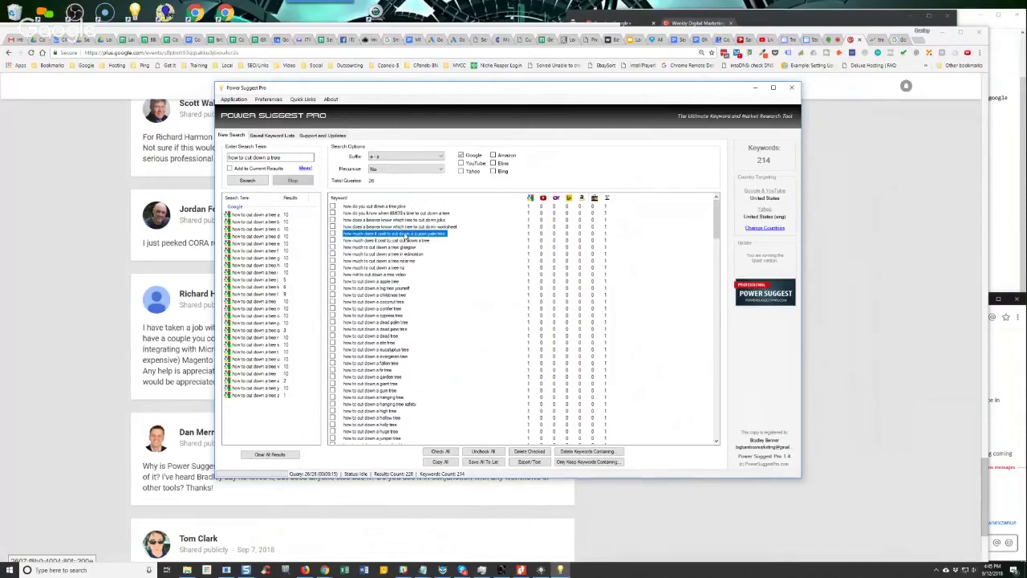
Search Google for 'cutting down a queen palm tree' via the 'cut down a queen' suggestions, then return to Power Suggest Pro
{"action": "left_click", "coordinate": [897, 40]}
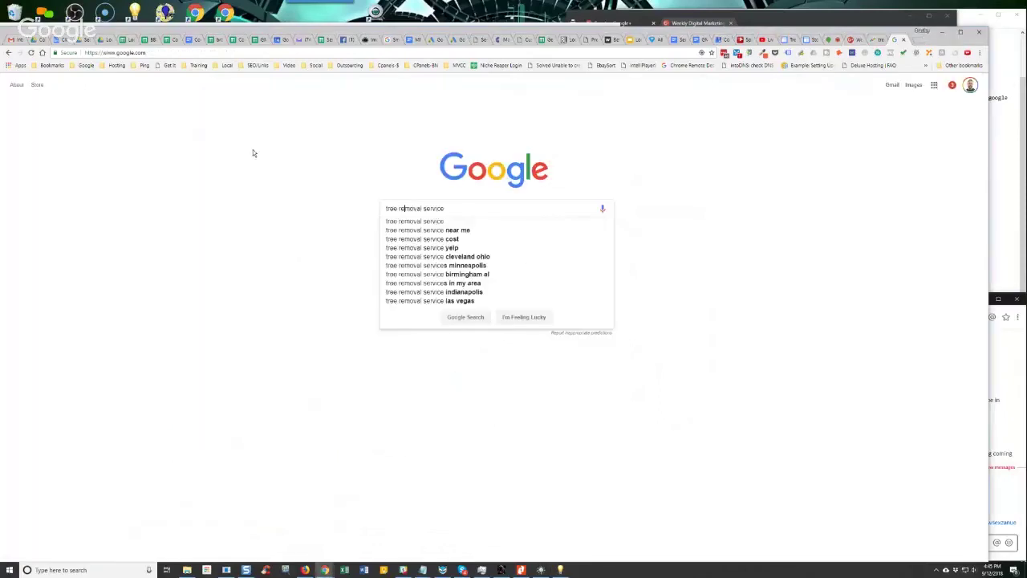
{"action": "left_click_drag", "start_coordinate": [468, 211], "coordinate": [288, 204]}
{"action": "type", "text": "cu"}
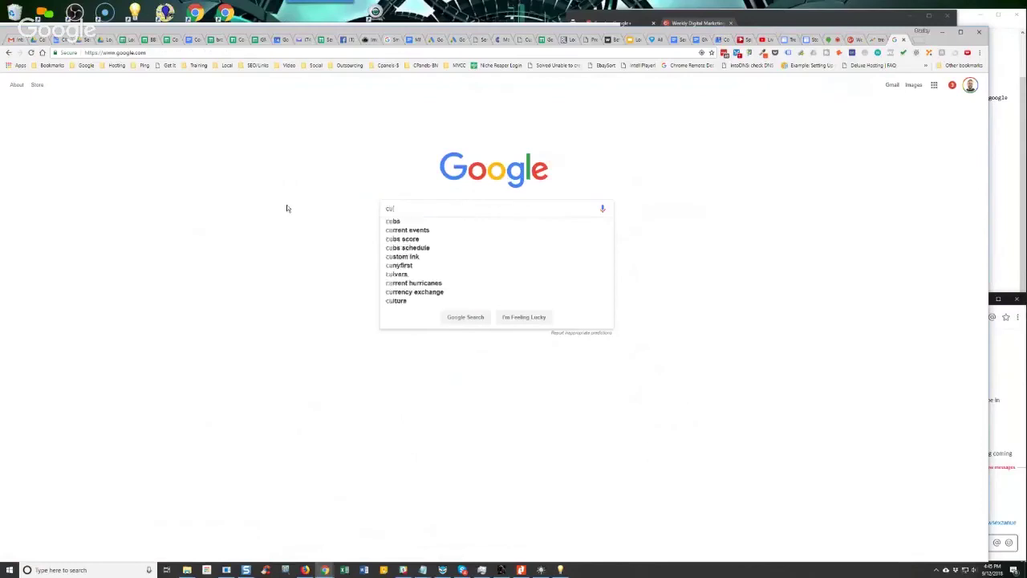
{"action": "type", "text": "t down a "}
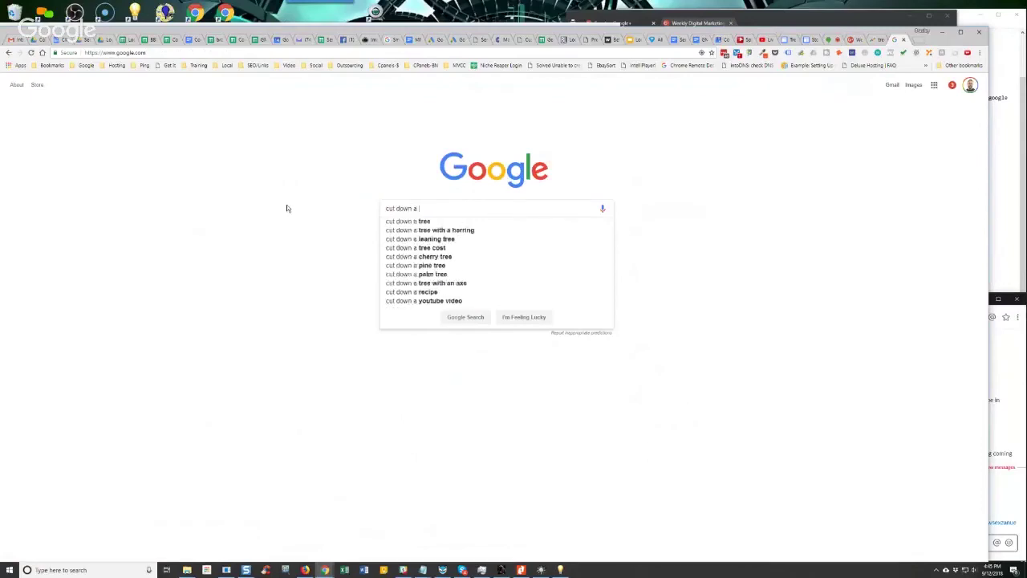
{"action": "type", "text": "queen"}
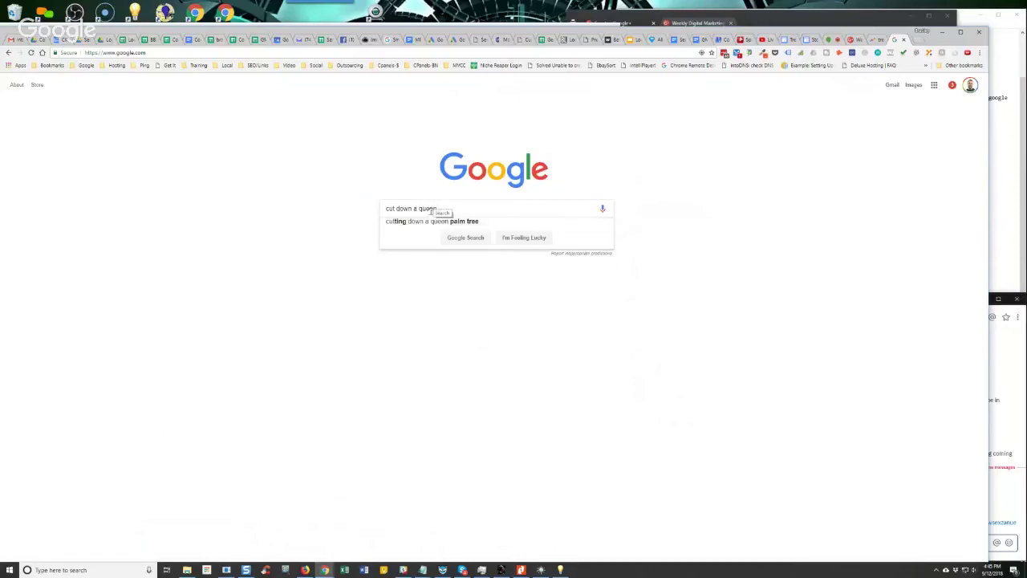
{"action": "left_click", "coordinate": [421, 221]}
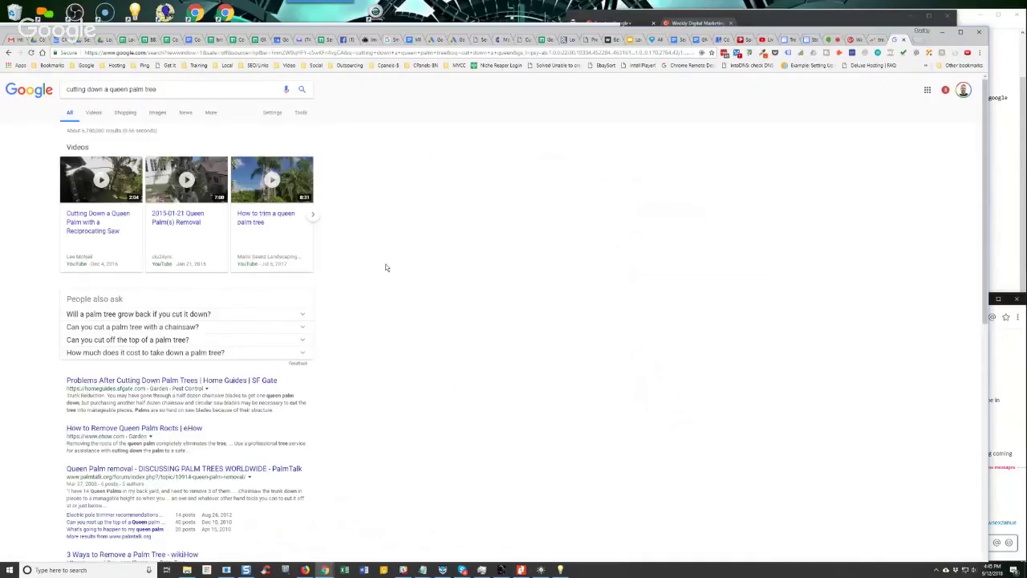
{"action": "left_click", "coordinate": [561, 569]}
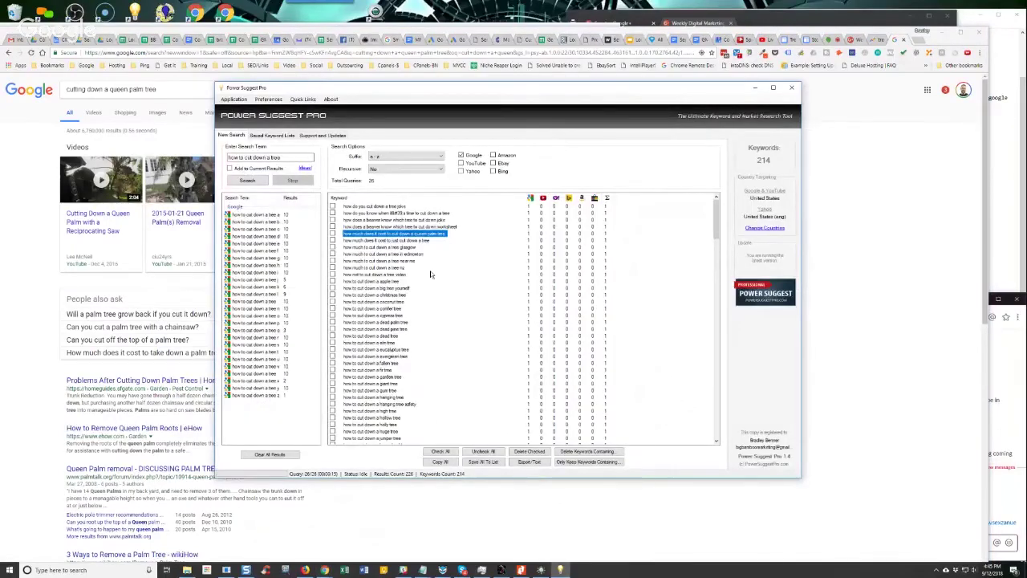
{"action": "left_click", "coordinate": [393, 155]}
{"action": "scroll", "coordinate": [405, 328], "scroll_direction": "down", "scroll_amount": 3}
{"action": "scroll", "coordinate": [406, 328], "scroll_direction": "down", "scroll_amount": 12}
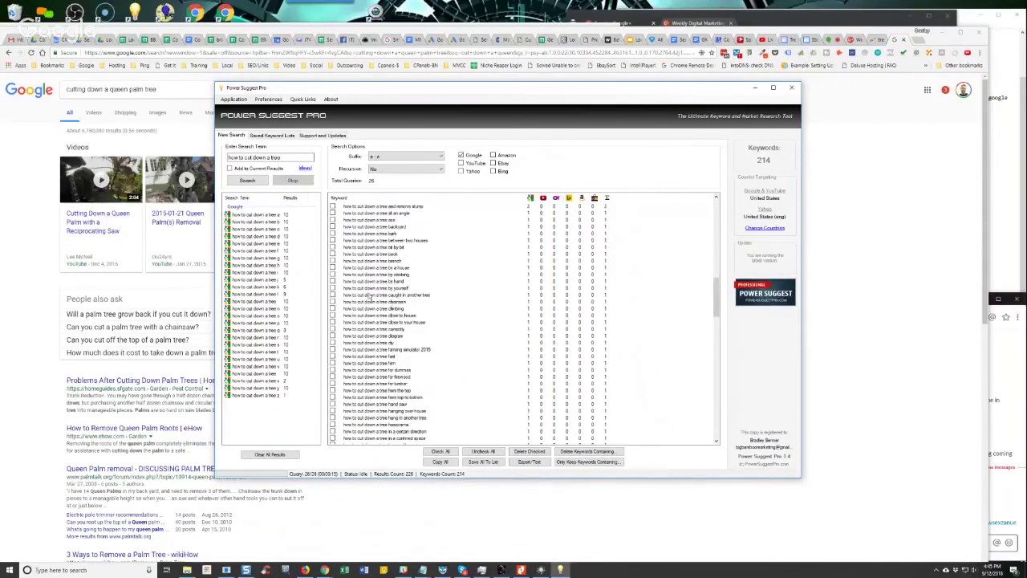
{"action": "scroll", "coordinate": [401, 302], "scroll_direction": "up", "scroll_amount": 15}
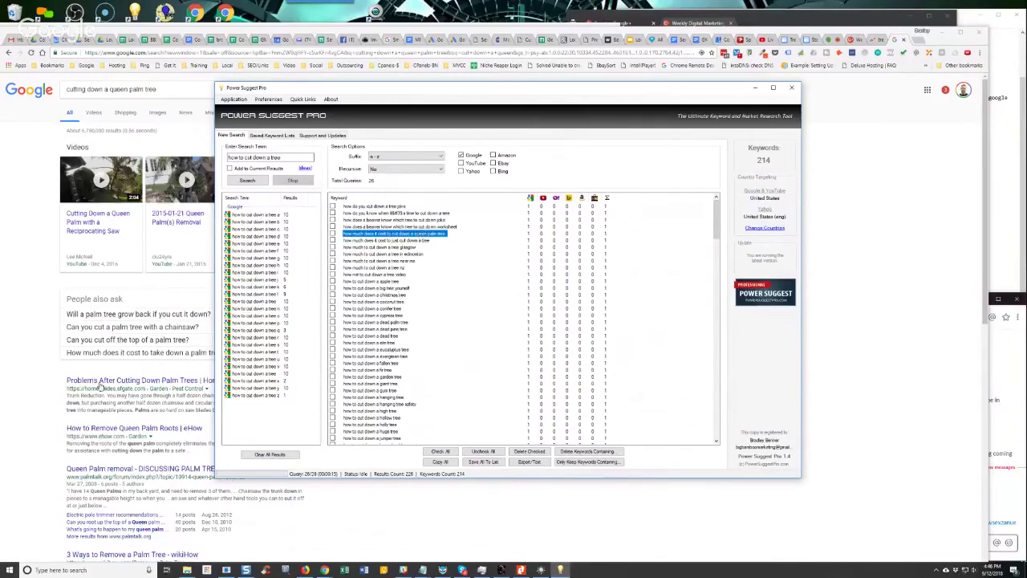
Expand the 'Will a palm tree grow back if you cut it down?' answer, then return to Power Suggest Pro
{"action": "left_click", "coordinate": [8, 368]}
{"action": "scroll", "coordinate": [45, 348], "scroll_direction": "down", "scroll_amount": 2}
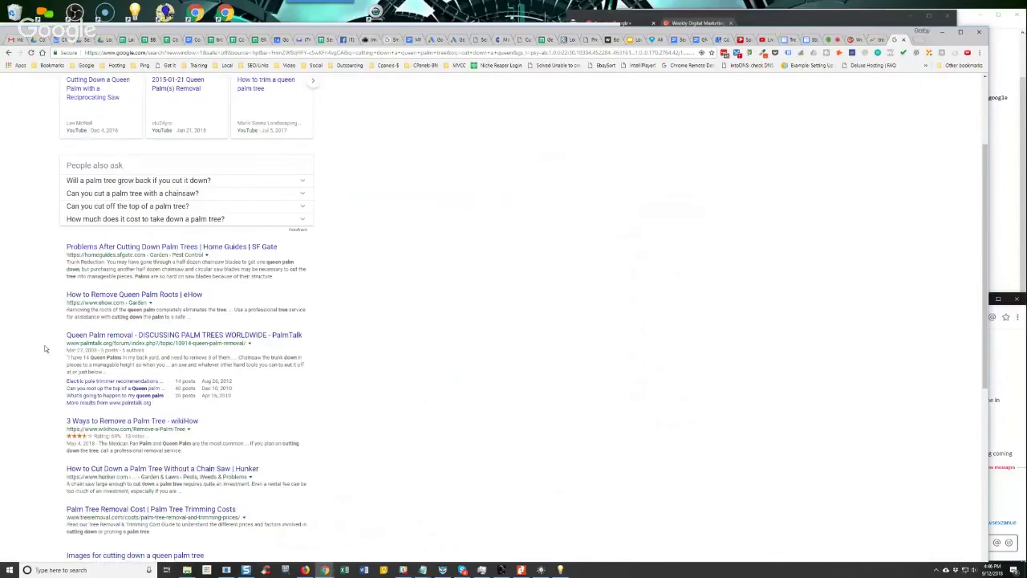
{"action": "left_click", "coordinate": [303, 181]}
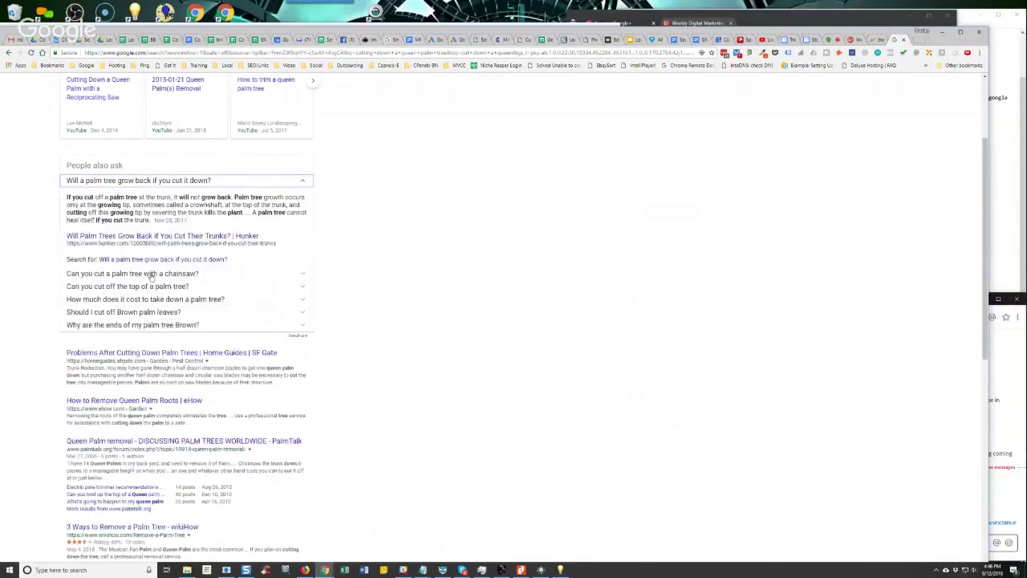
{"action": "scroll", "coordinate": [150, 276], "scroll_direction": "up", "scroll_amount": 2}
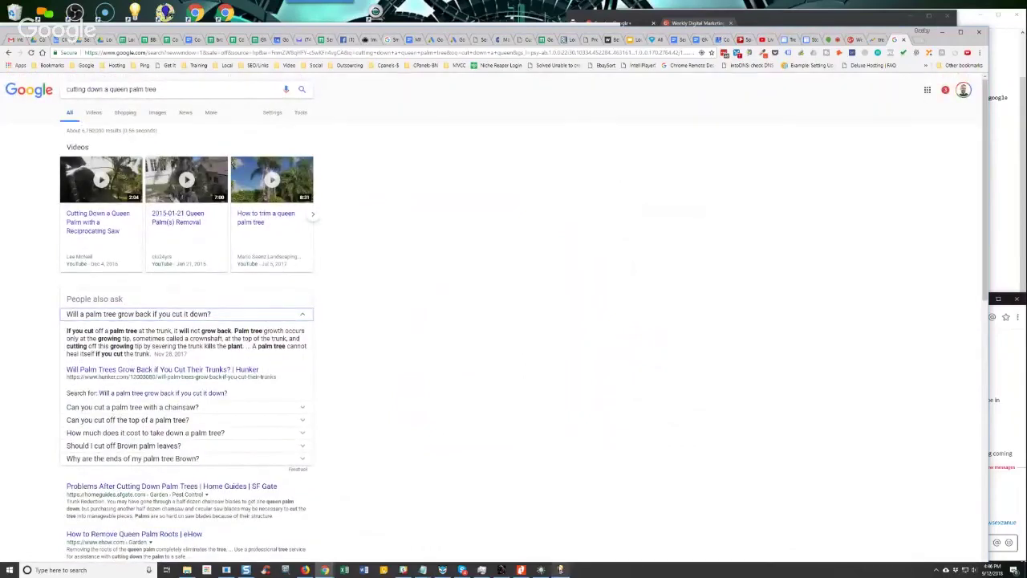
{"action": "left_click", "coordinate": [560, 570]}
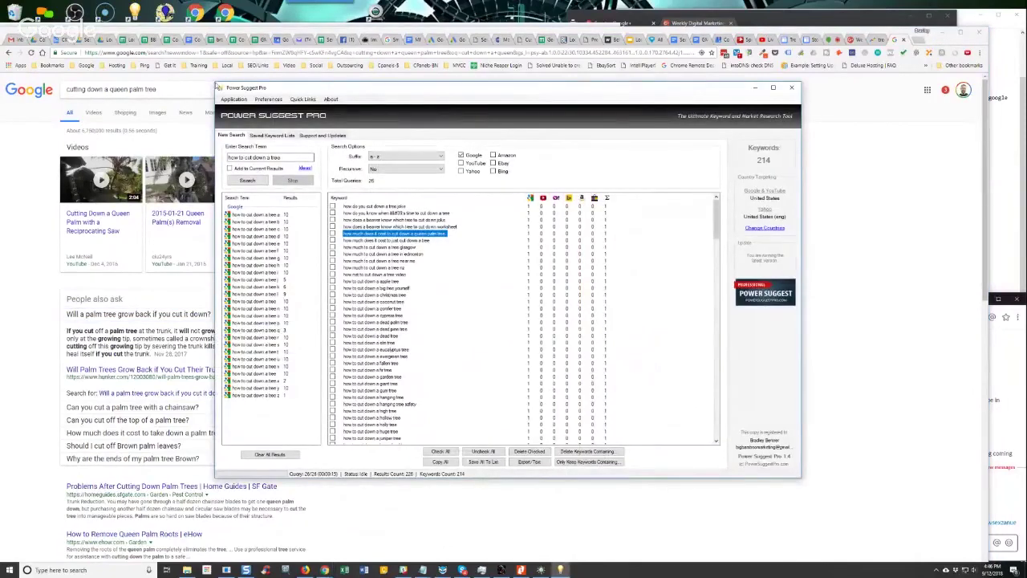
Move the 214-keyword 'how to cut down a tree' window up near the top of the screen
{"action": "left_click_drag", "start_coordinate": [245, 90], "coordinate": [306, 14]}
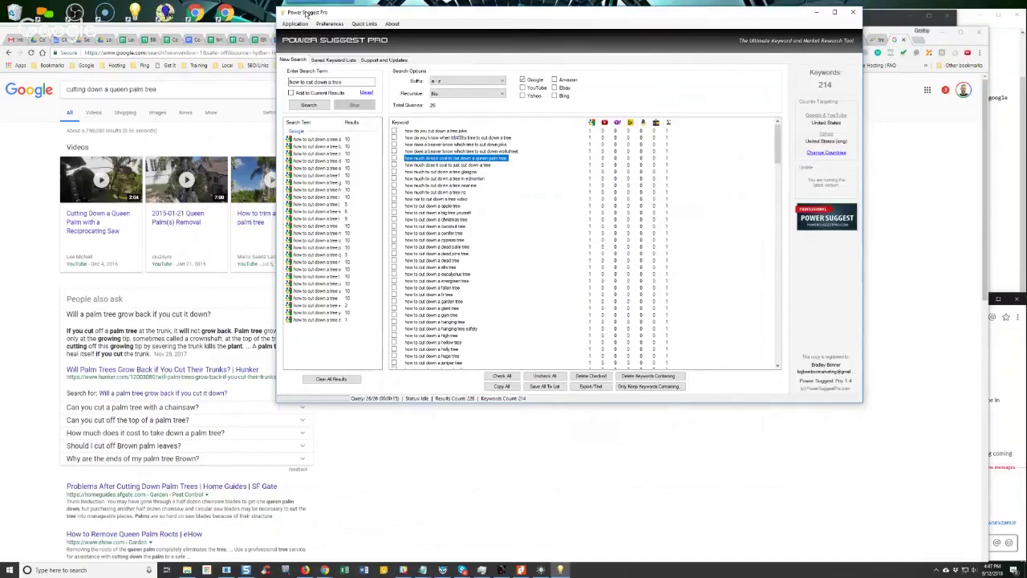
Shift the Google results browser window slightly higher, then bring Power Suggest Pro back in front
{"action": "left_click", "coordinate": [196, 37]}
{"action": "left_click_drag", "start_coordinate": [196, 37], "coordinate": [196, 11]}
{"action": "left_click", "coordinate": [560, 570]}
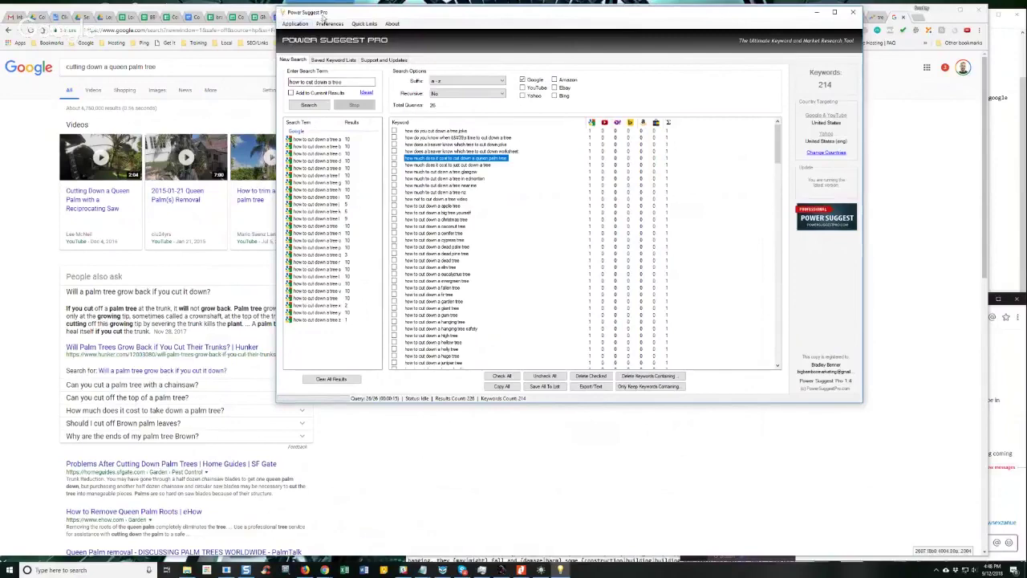
Move the keyword window lower and shrink it to reveal more of the Google results
{"action": "left_click_drag", "start_coordinate": [325, 13], "coordinate": [326, 141]}
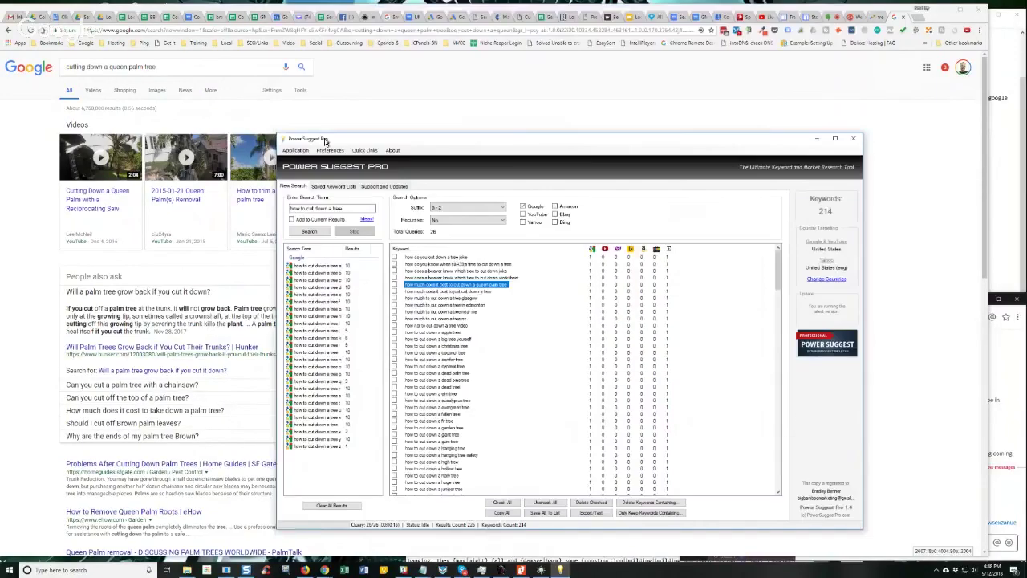
{"action": "left_click_drag", "start_coordinate": [862, 527], "coordinate": [670, 463]}
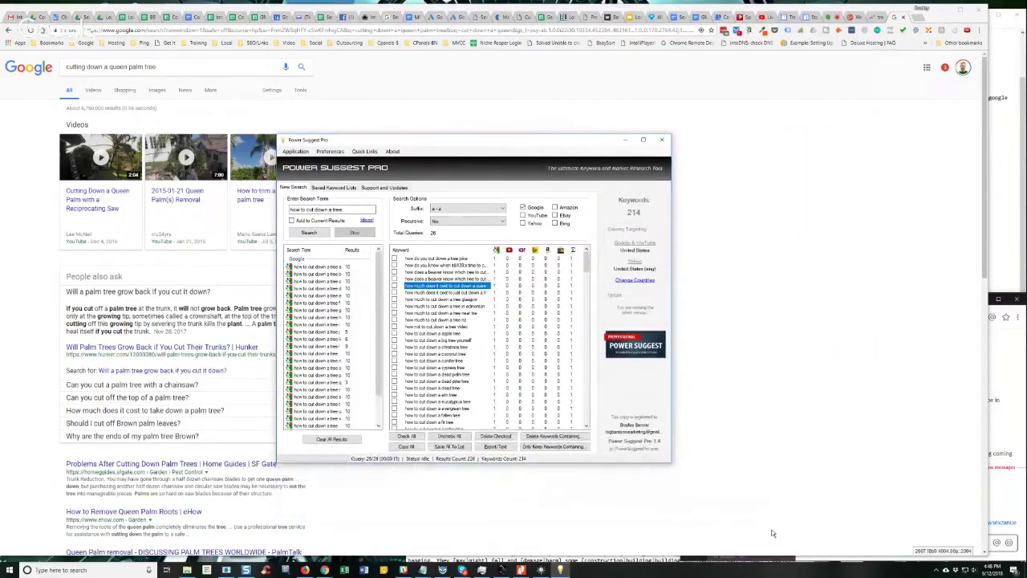